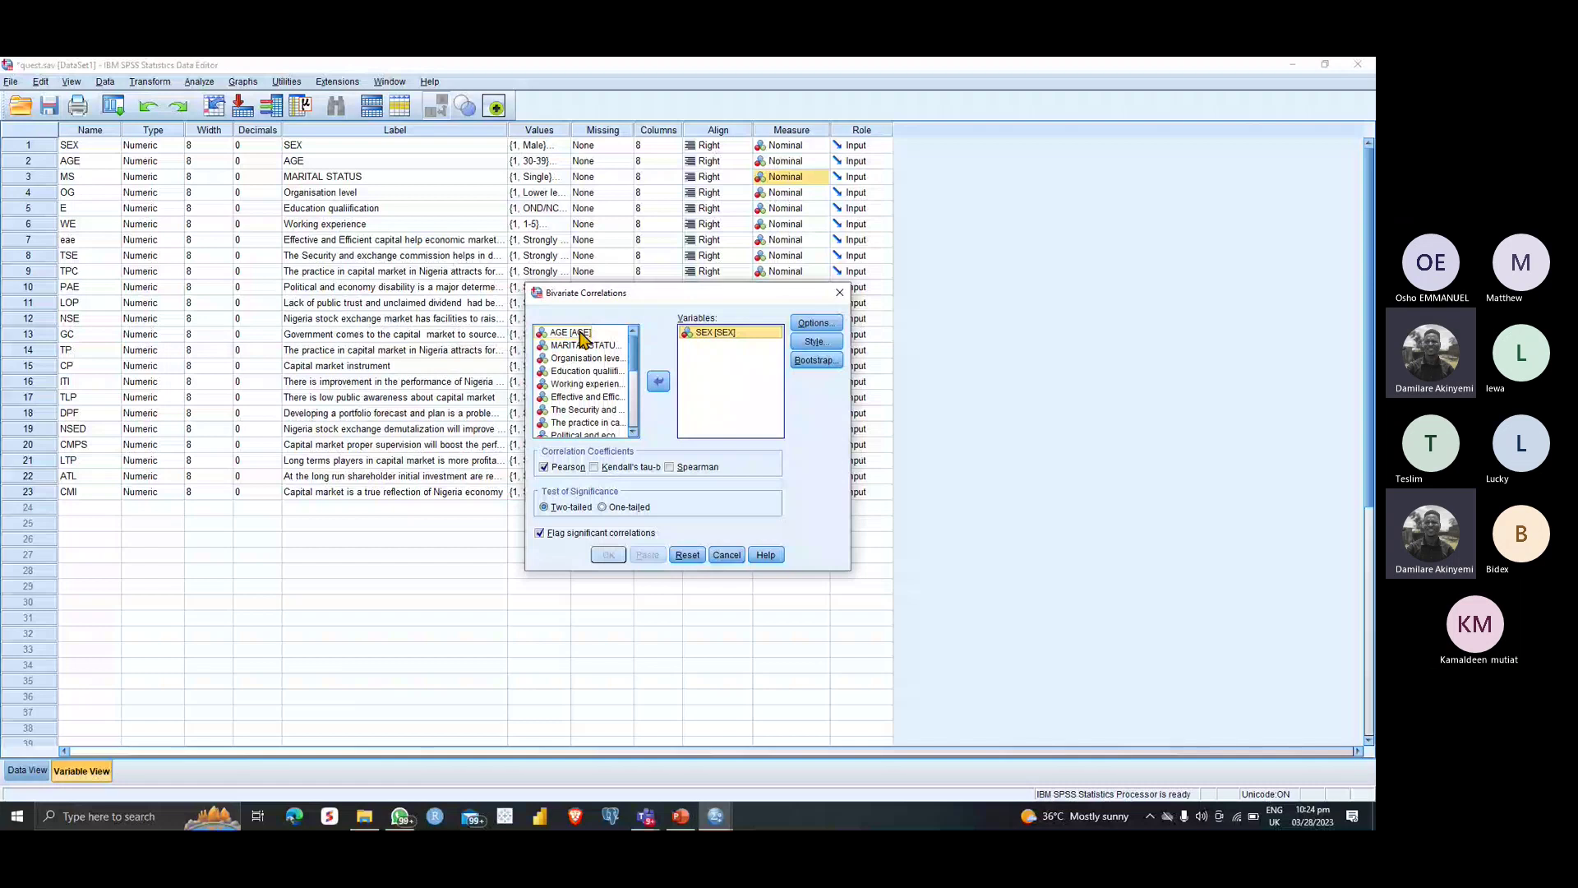
# Step: Run a two-tailed Pearson bivariate correlation between AGE and "Effective and Efficient capital help economic market growth", leaving the correlation options unchanged
pyautogui.doubleClick(579, 333)
pyautogui.click(625, 398)
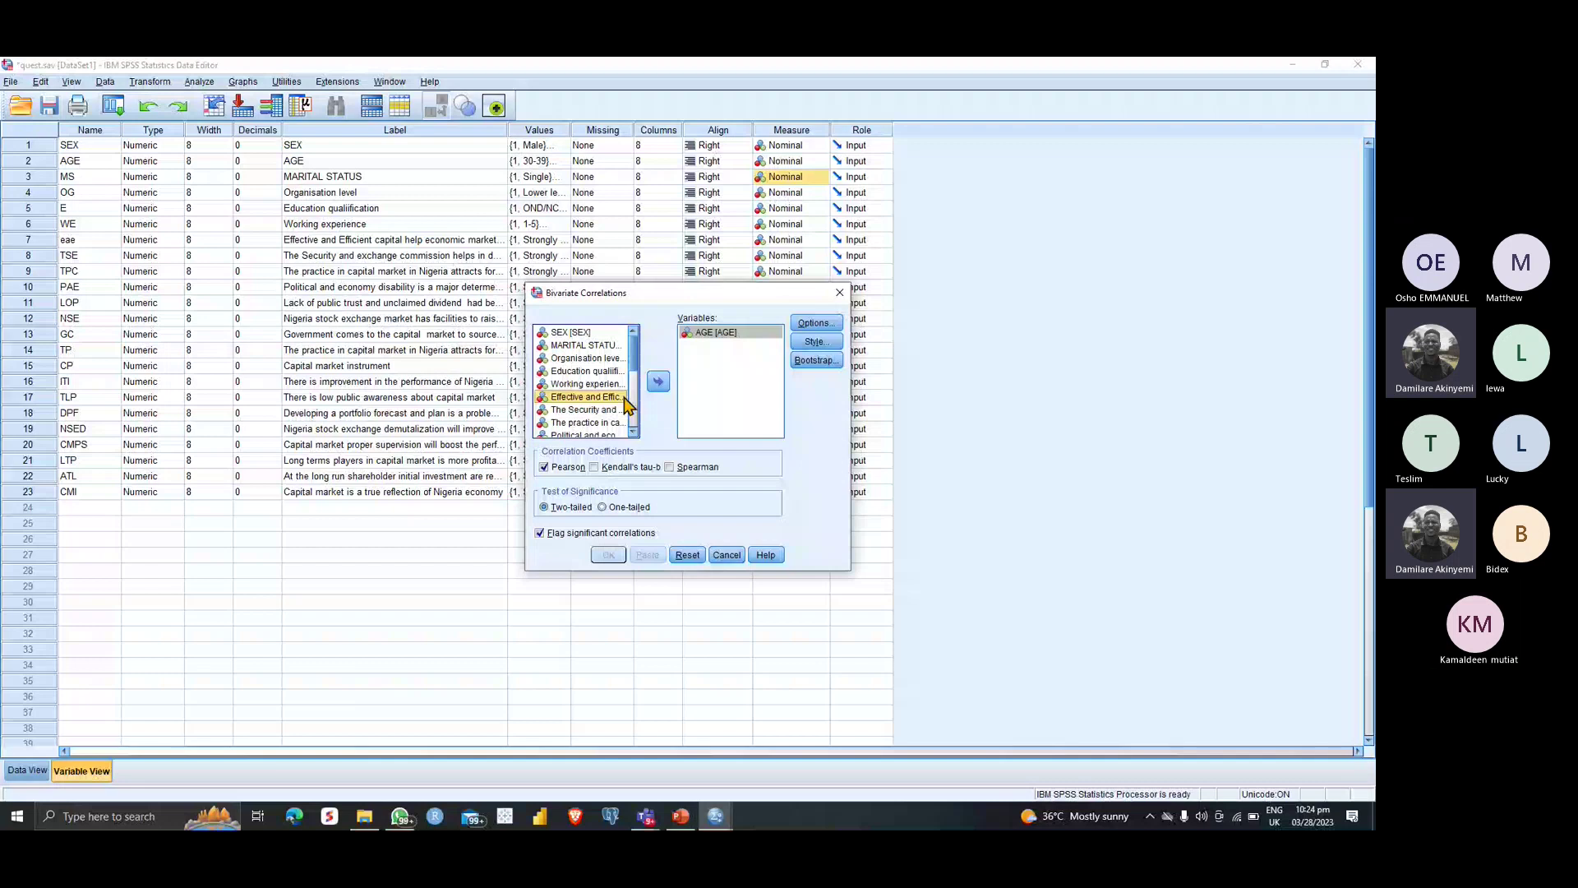
pyautogui.doubleClick(625, 398)
pyautogui.click(816, 324)
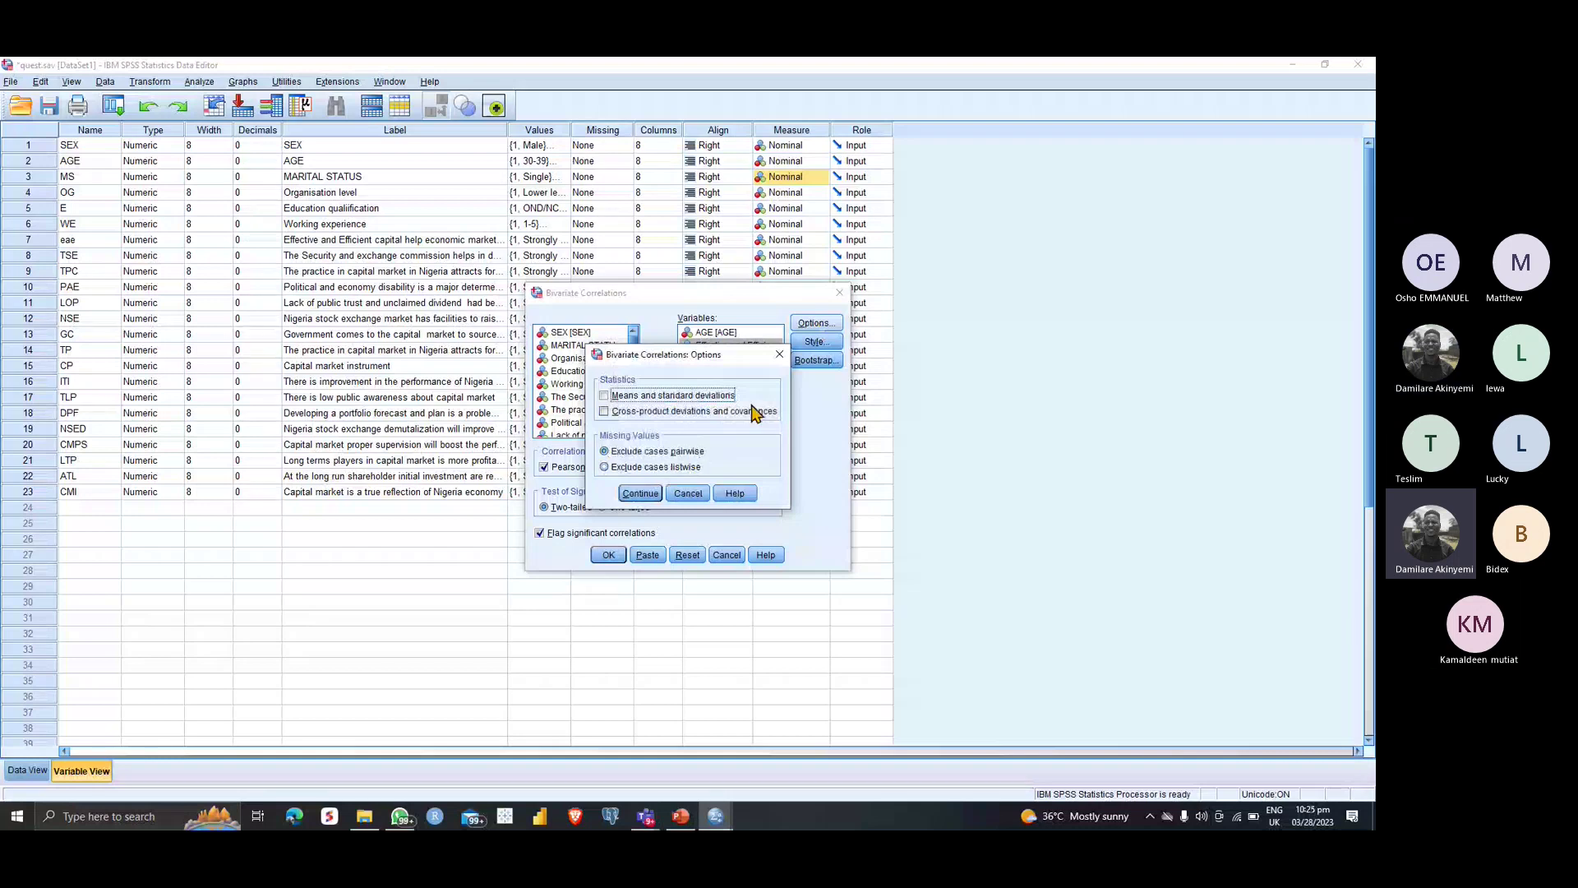
pyautogui.click(781, 357)
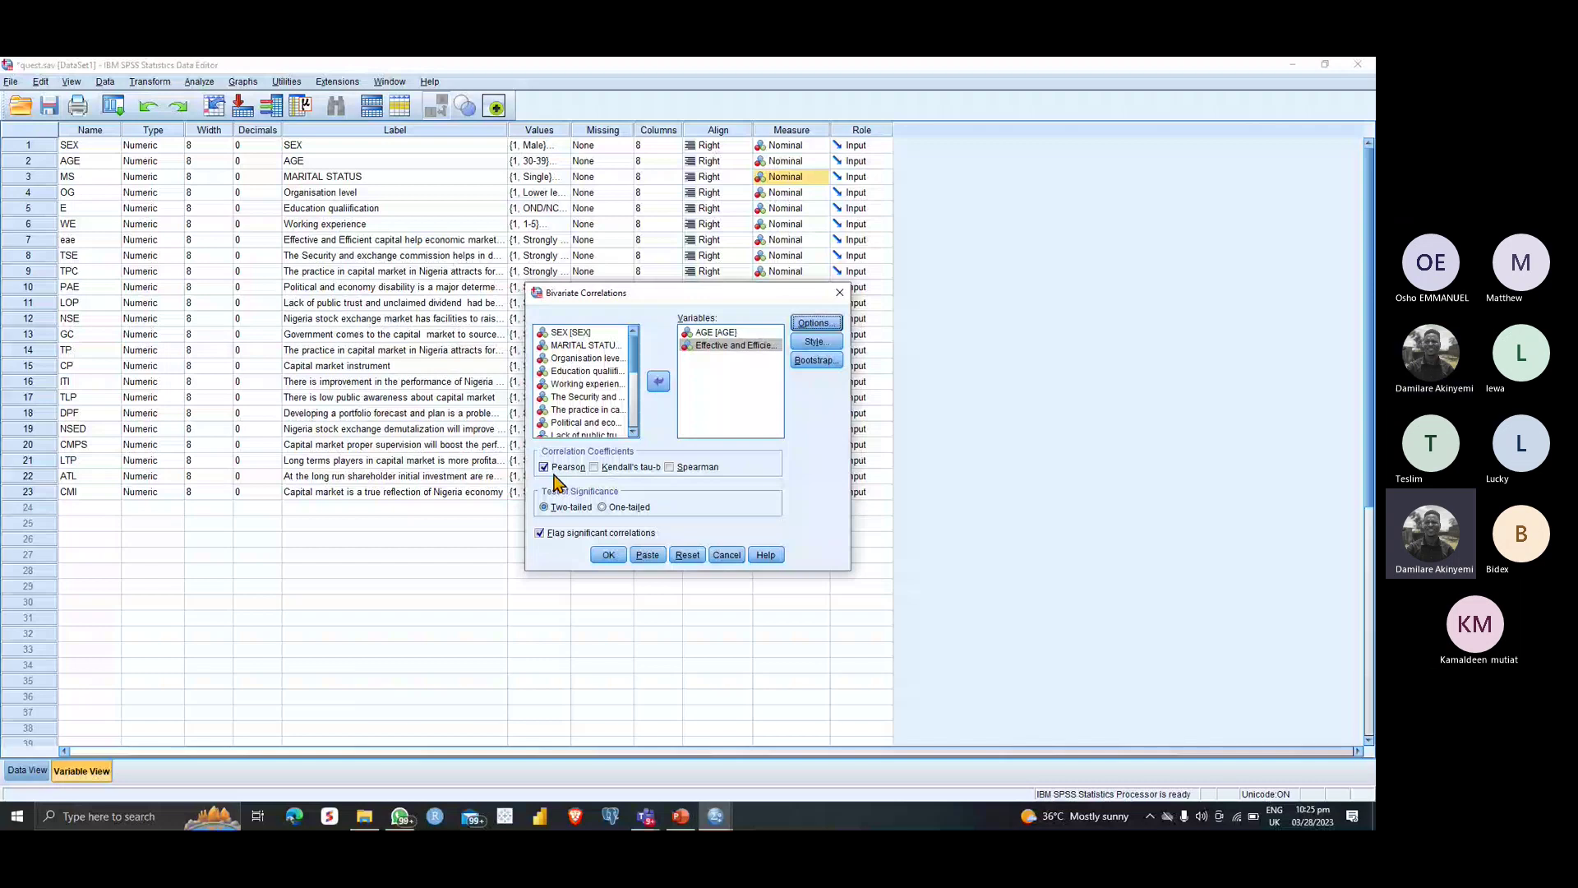
pyautogui.click(608, 556)
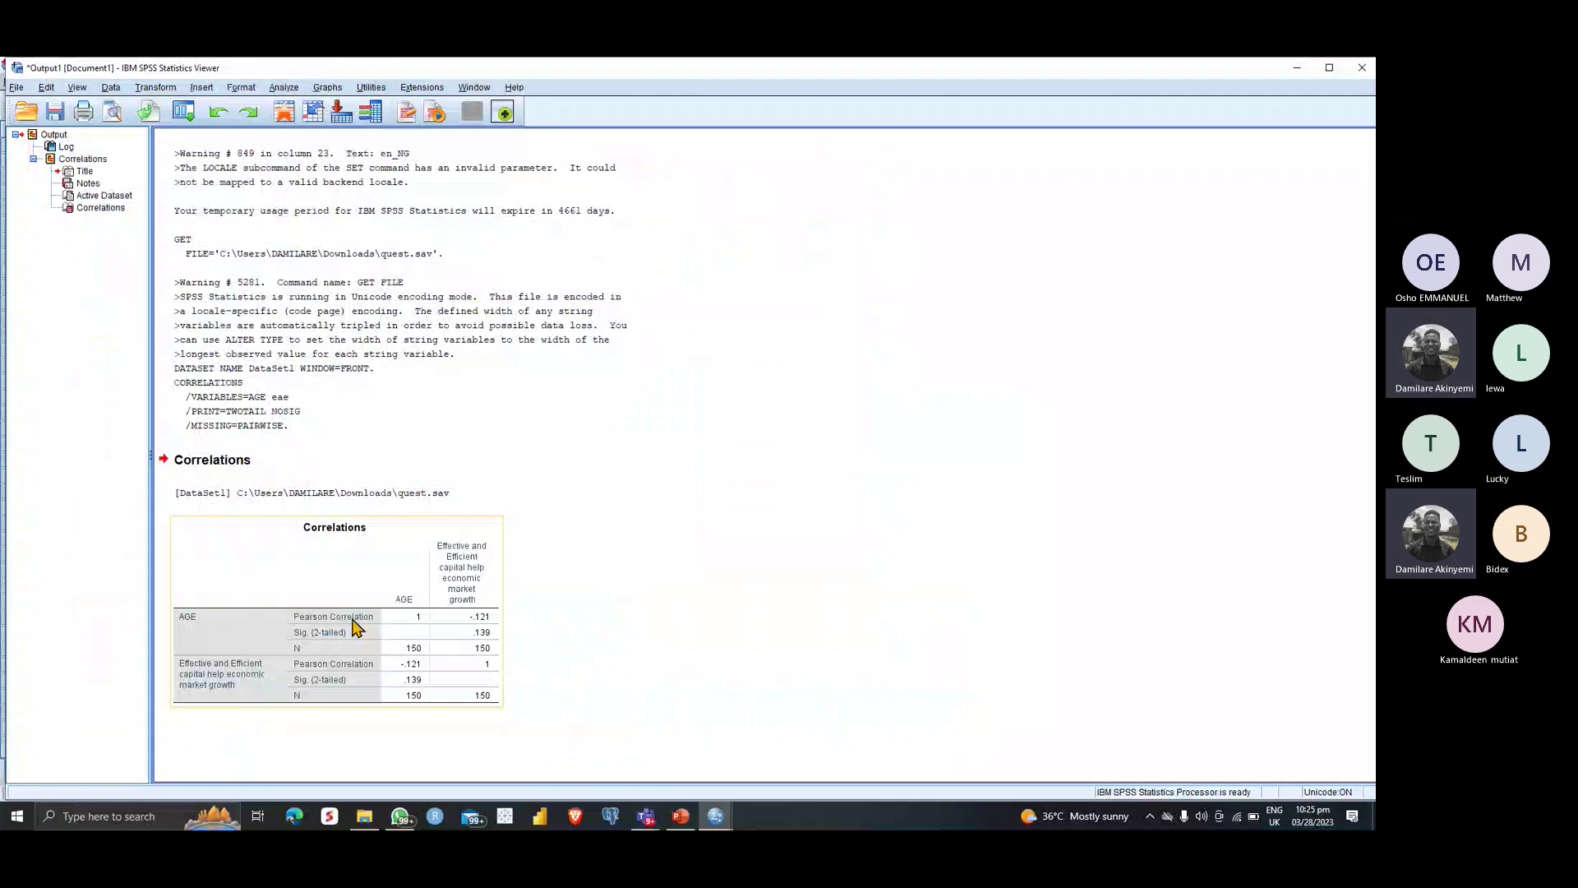
# Step: Compare the correlation output with the results slide in PowerPoint, and set the slide's r value for sex and Effective capital to -0.121
pyautogui.hotkey('alt', 'Tab')
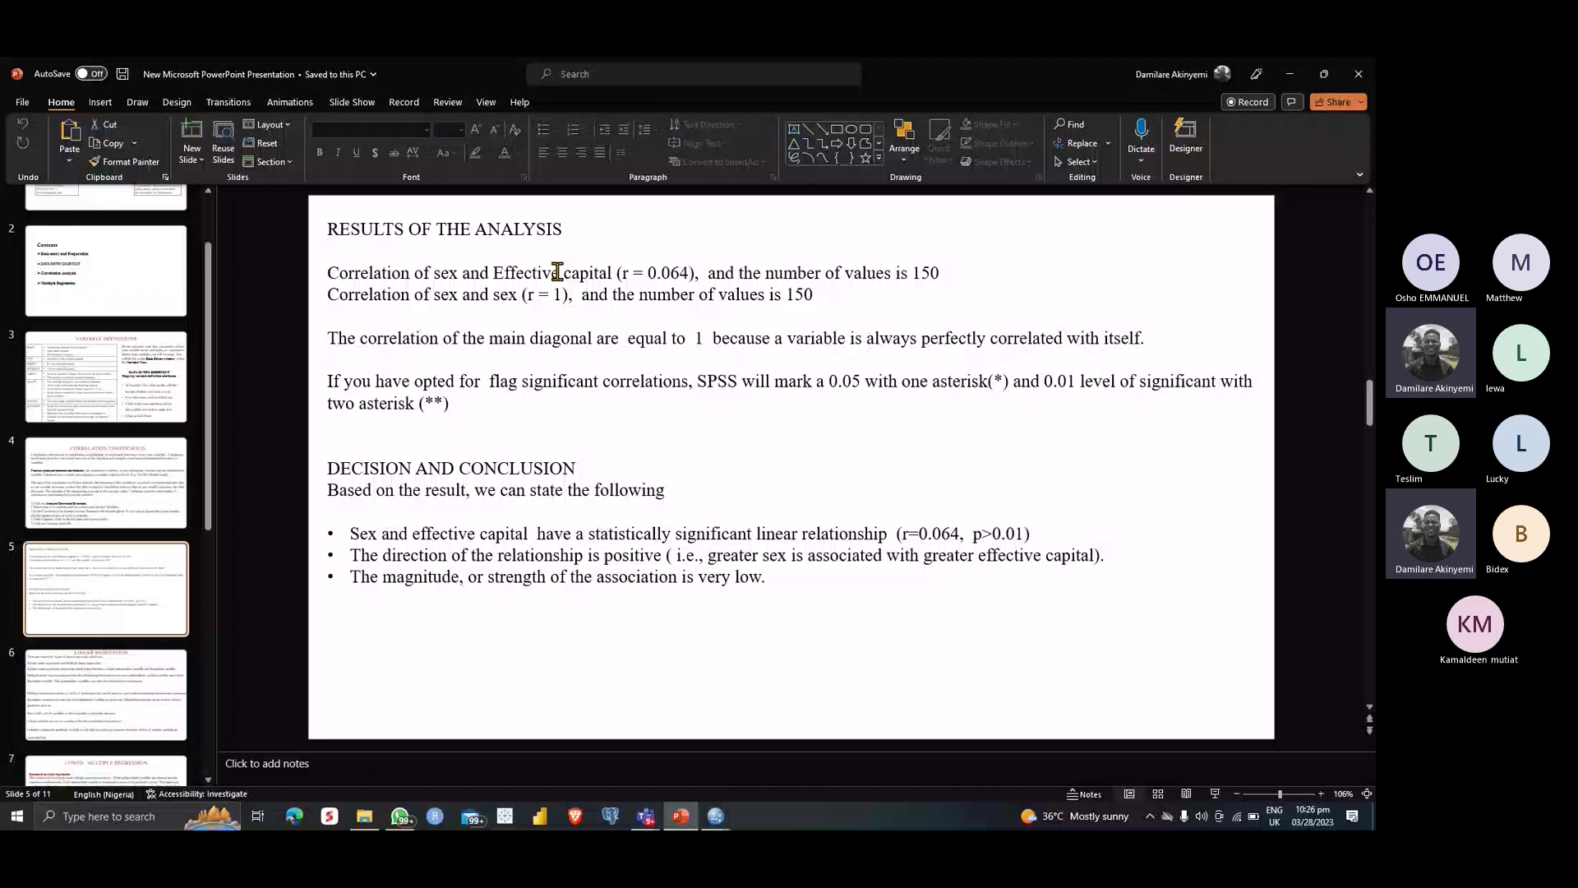
pyautogui.hotkey('alt', 'Tab')
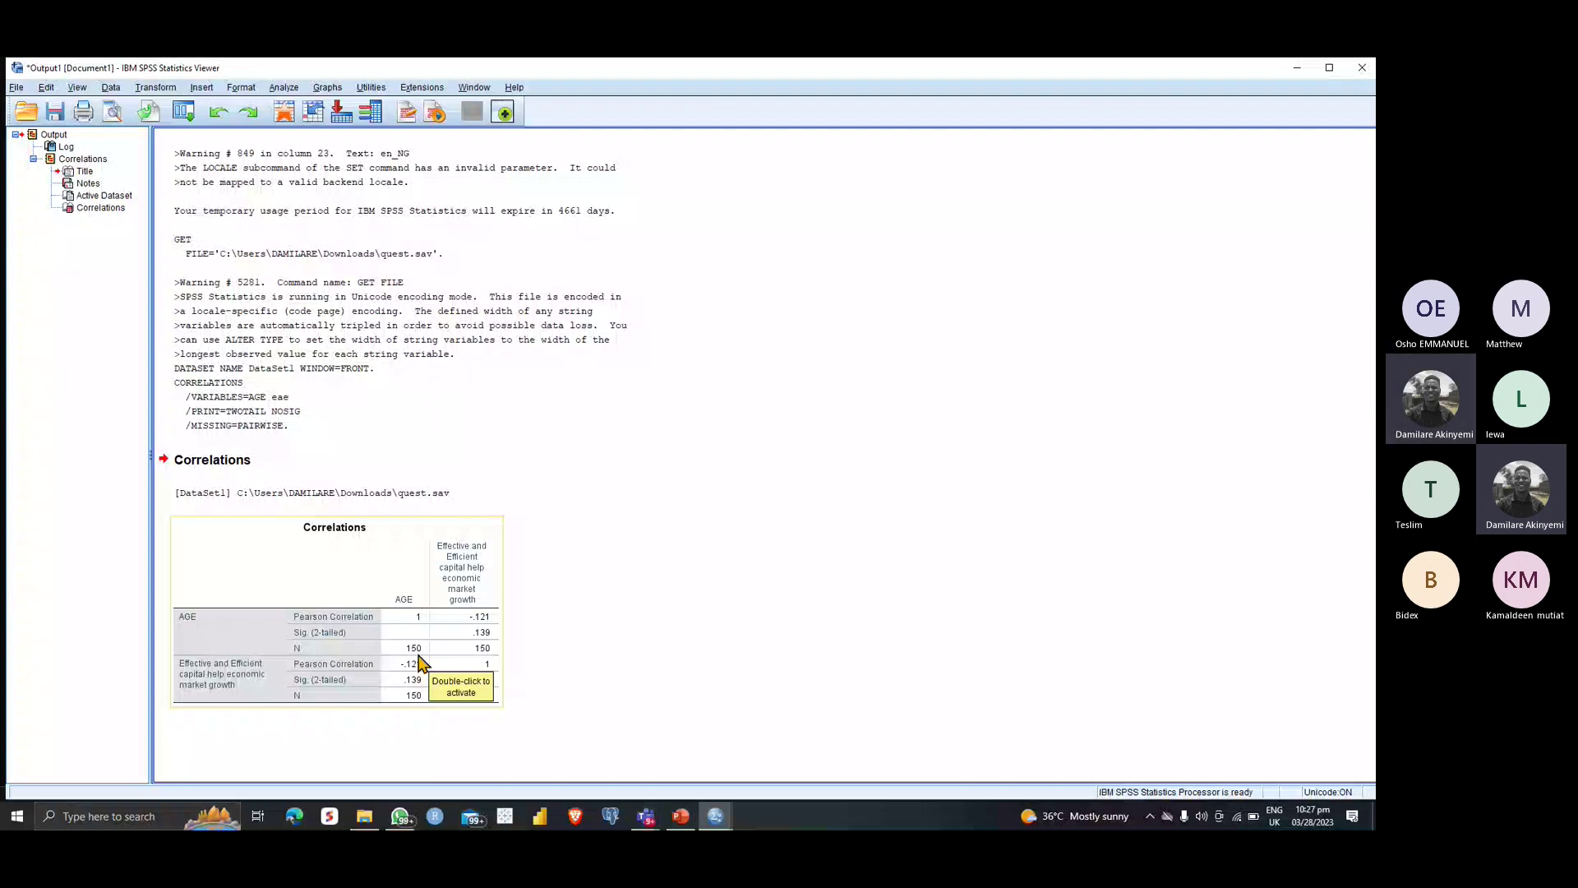
pyautogui.hotkey('alt', 'Tab')
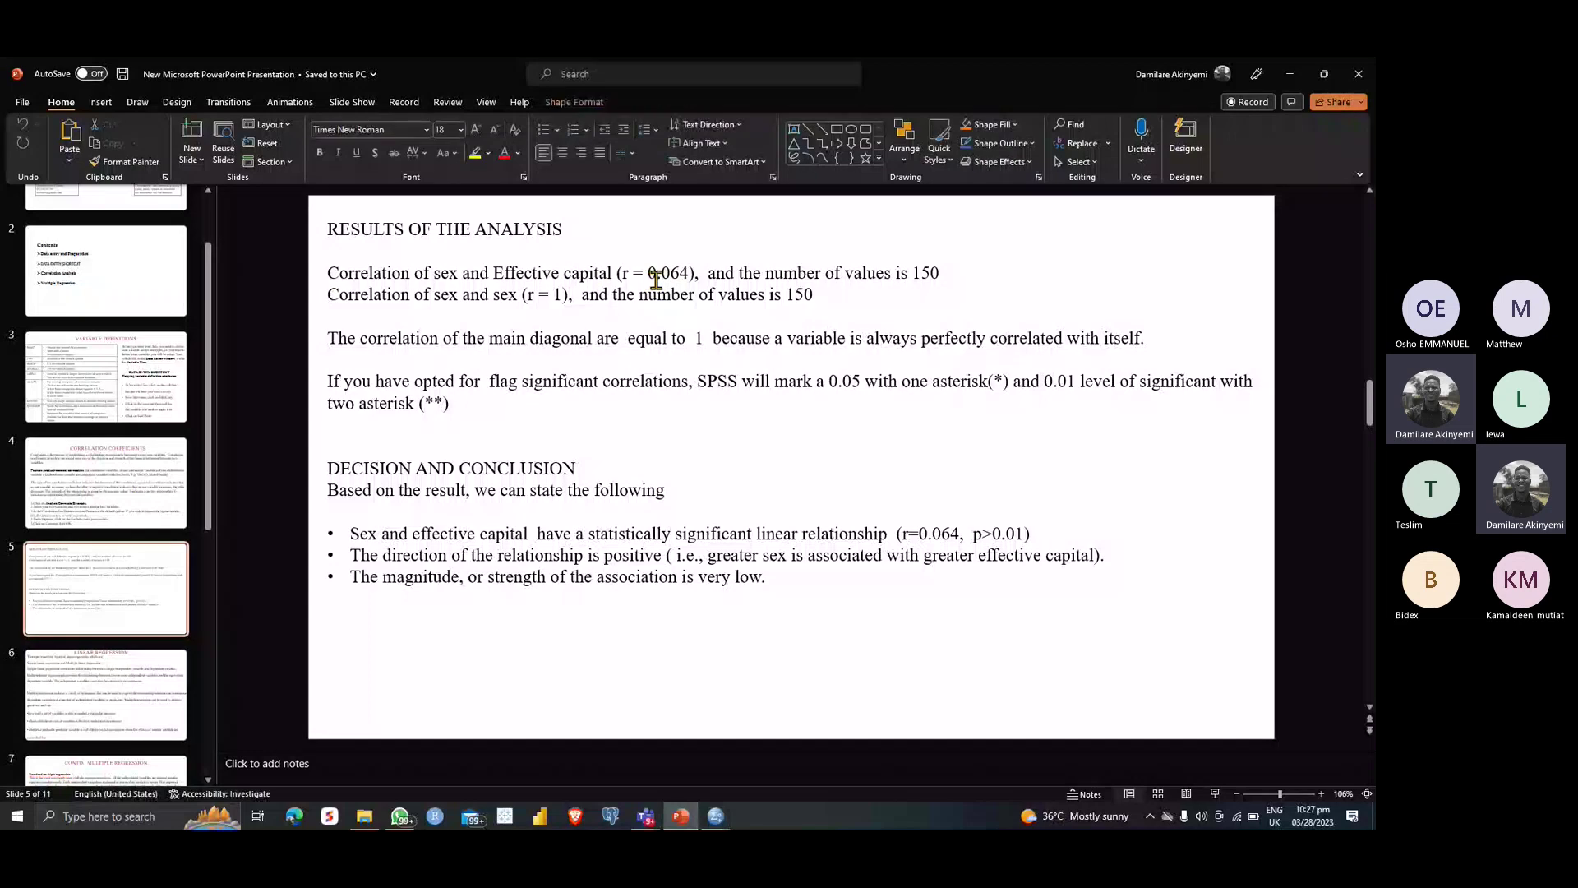
pyautogui.doubleClick(652, 276)
pyautogui.write('-')
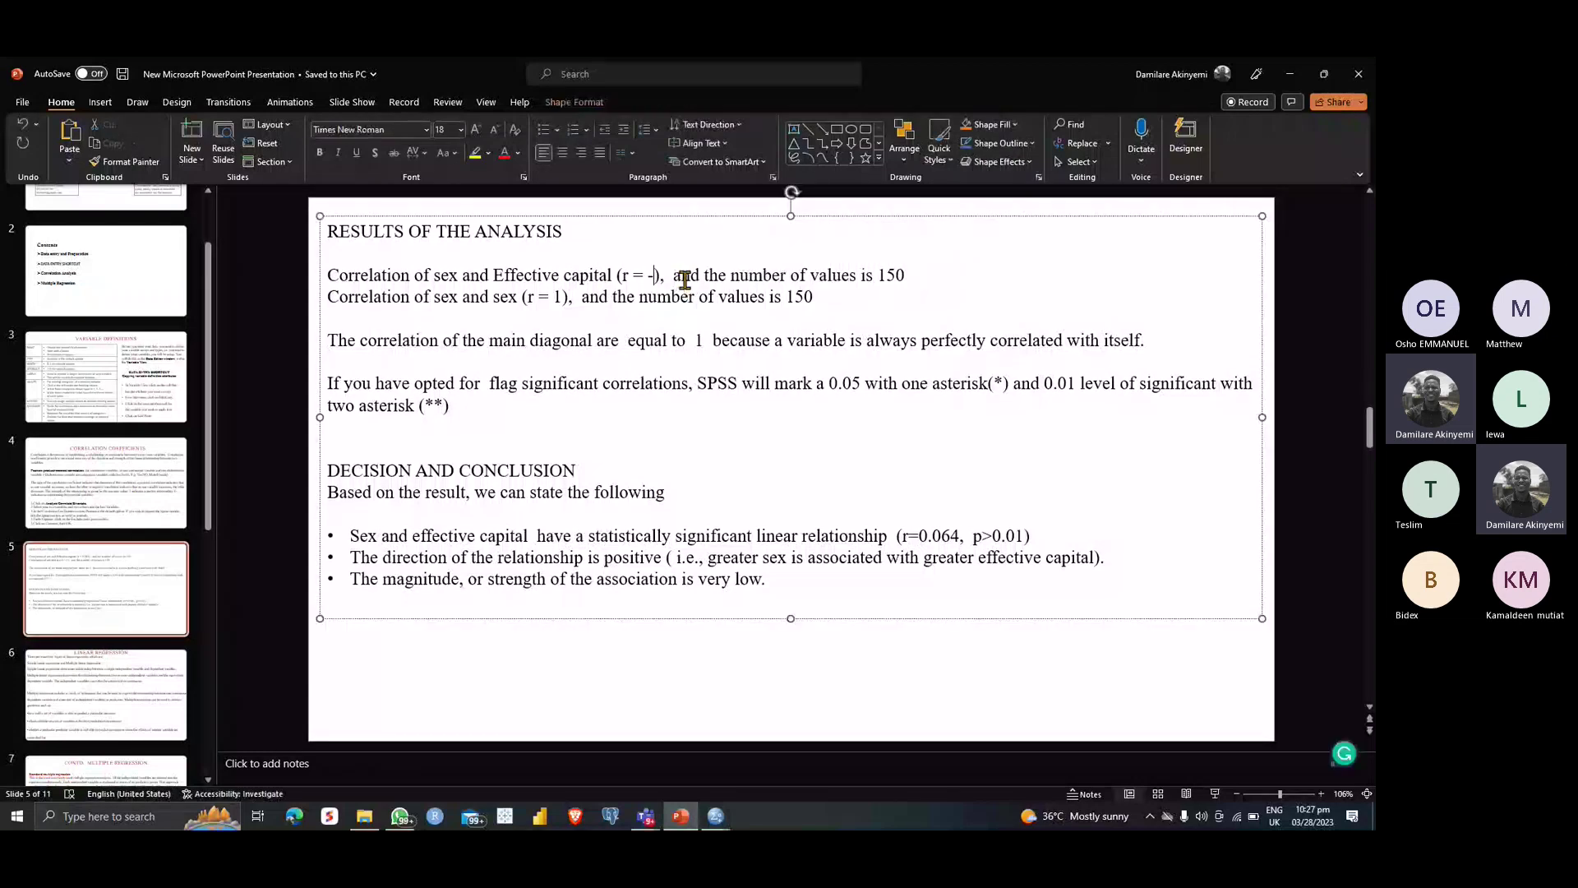
pyautogui.write('0')
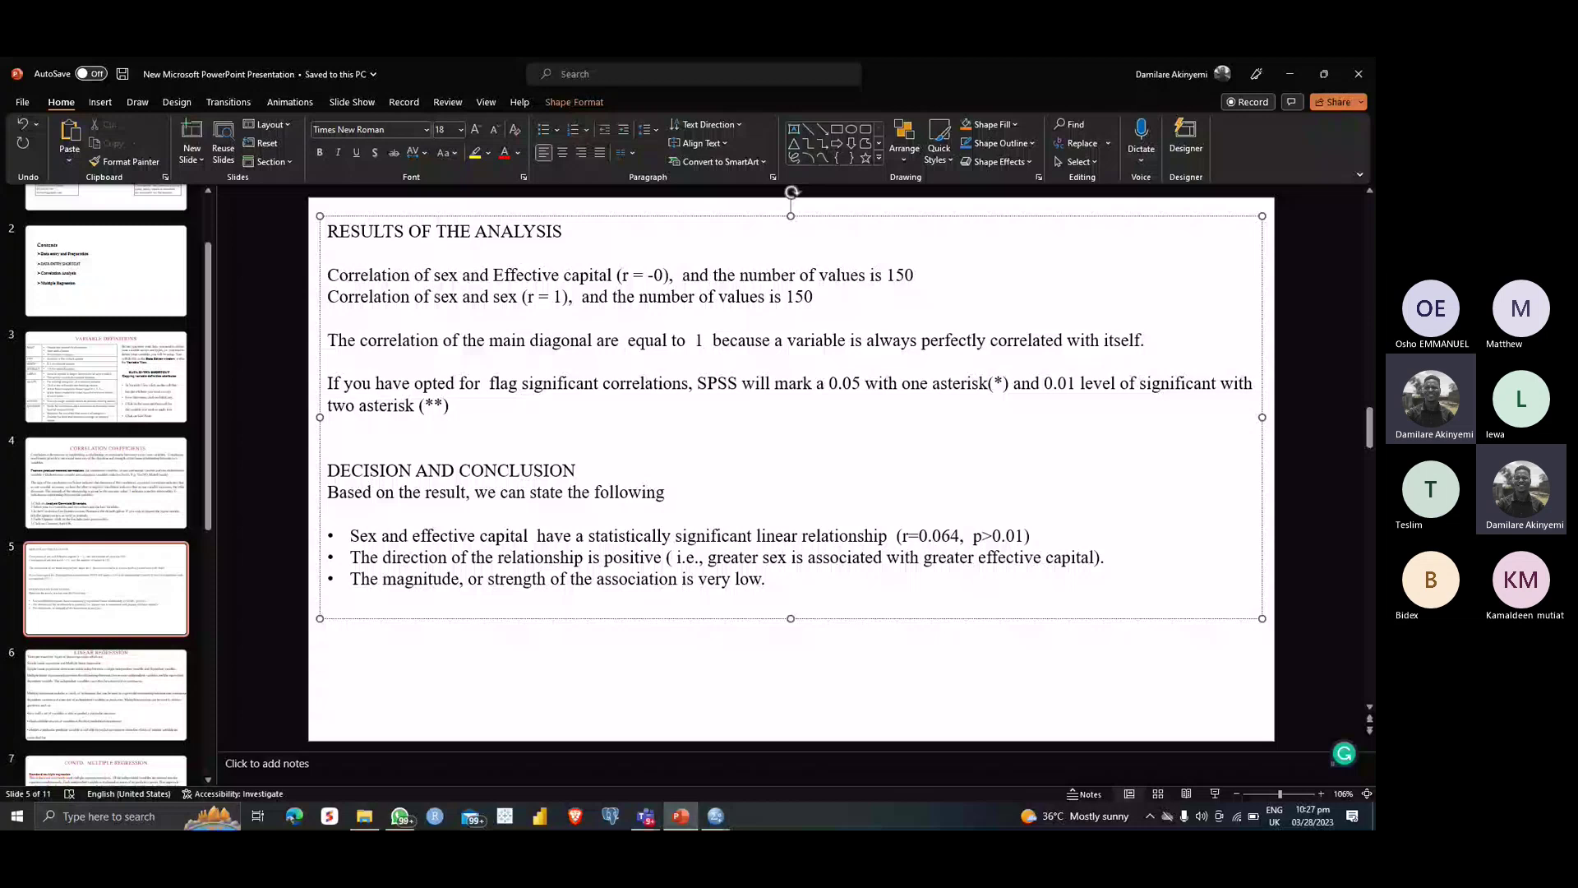
pyautogui.write('.121')
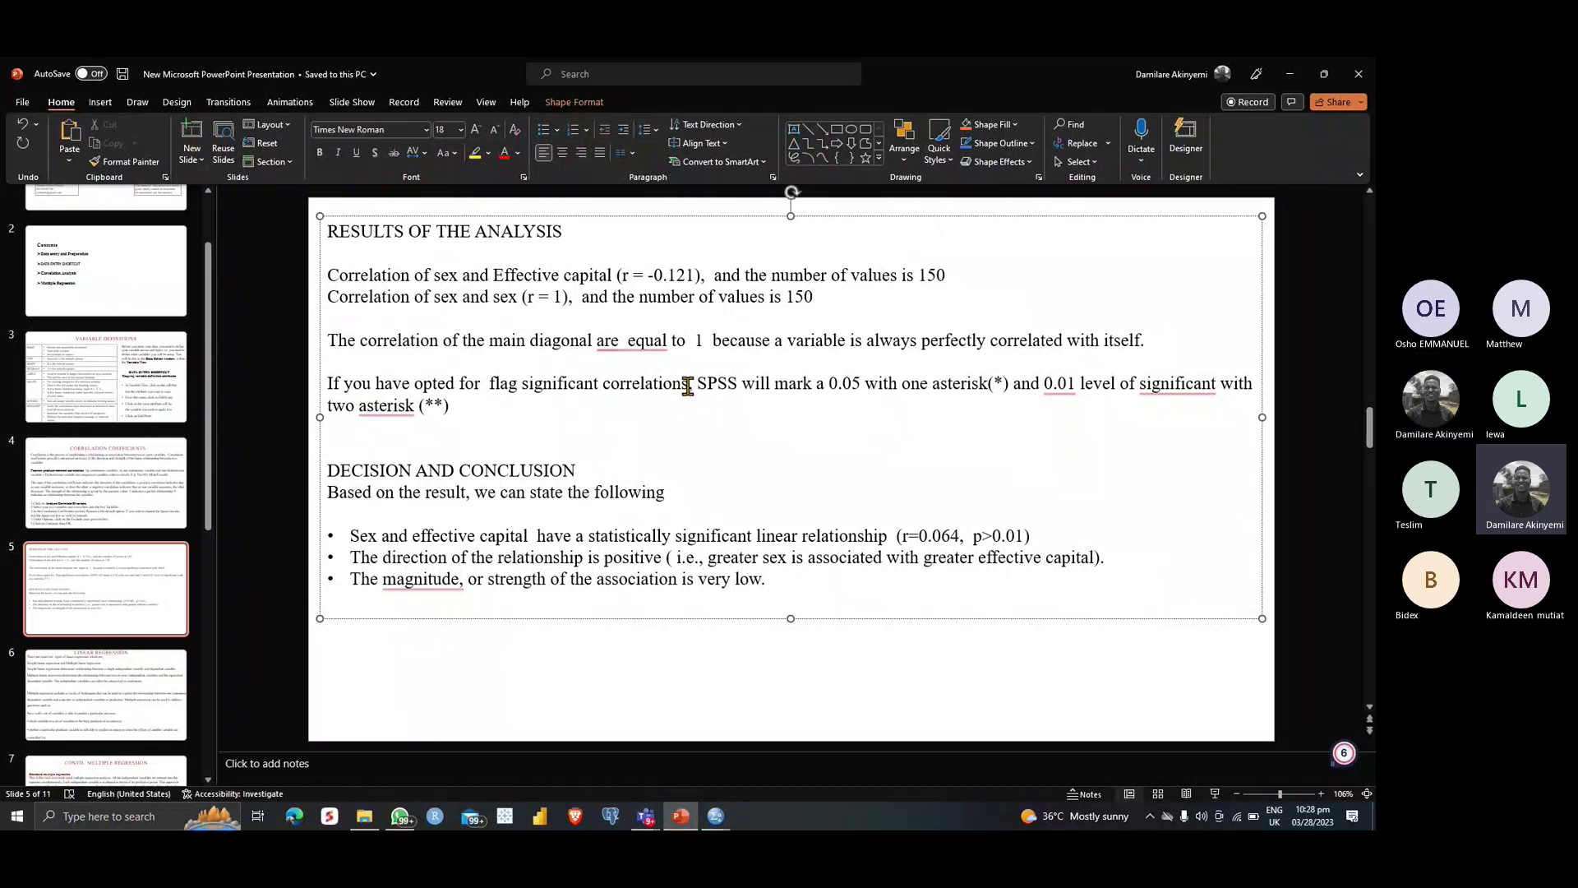
# Step: Switch to the SPSS Viewer output and examine the significance and N values in the Correlations table
pyautogui.click(716, 815)
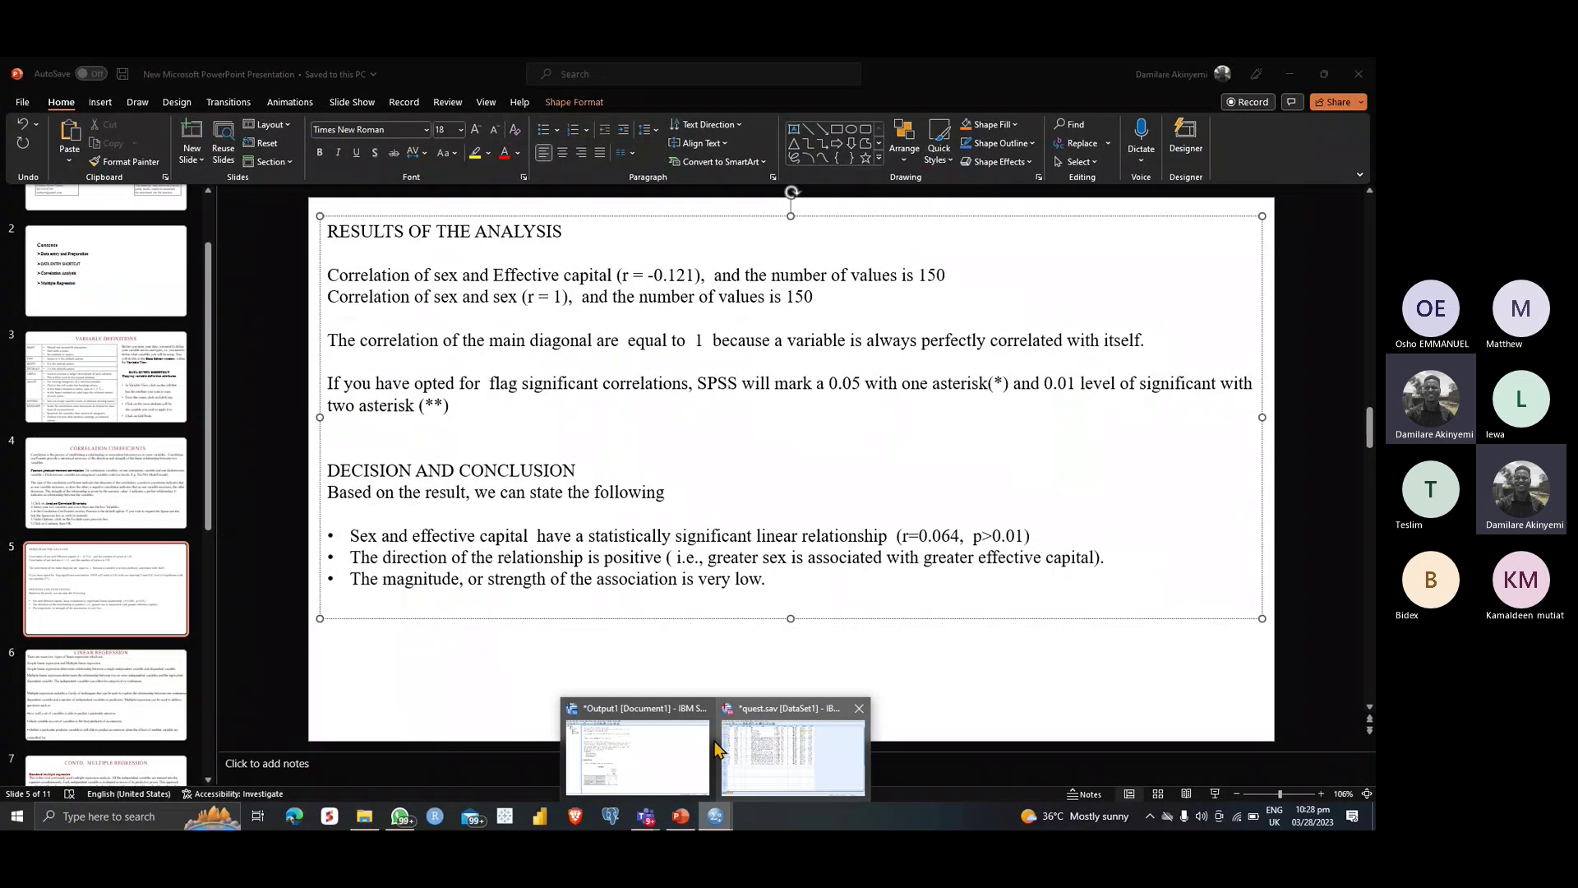
pyautogui.click(649, 753)
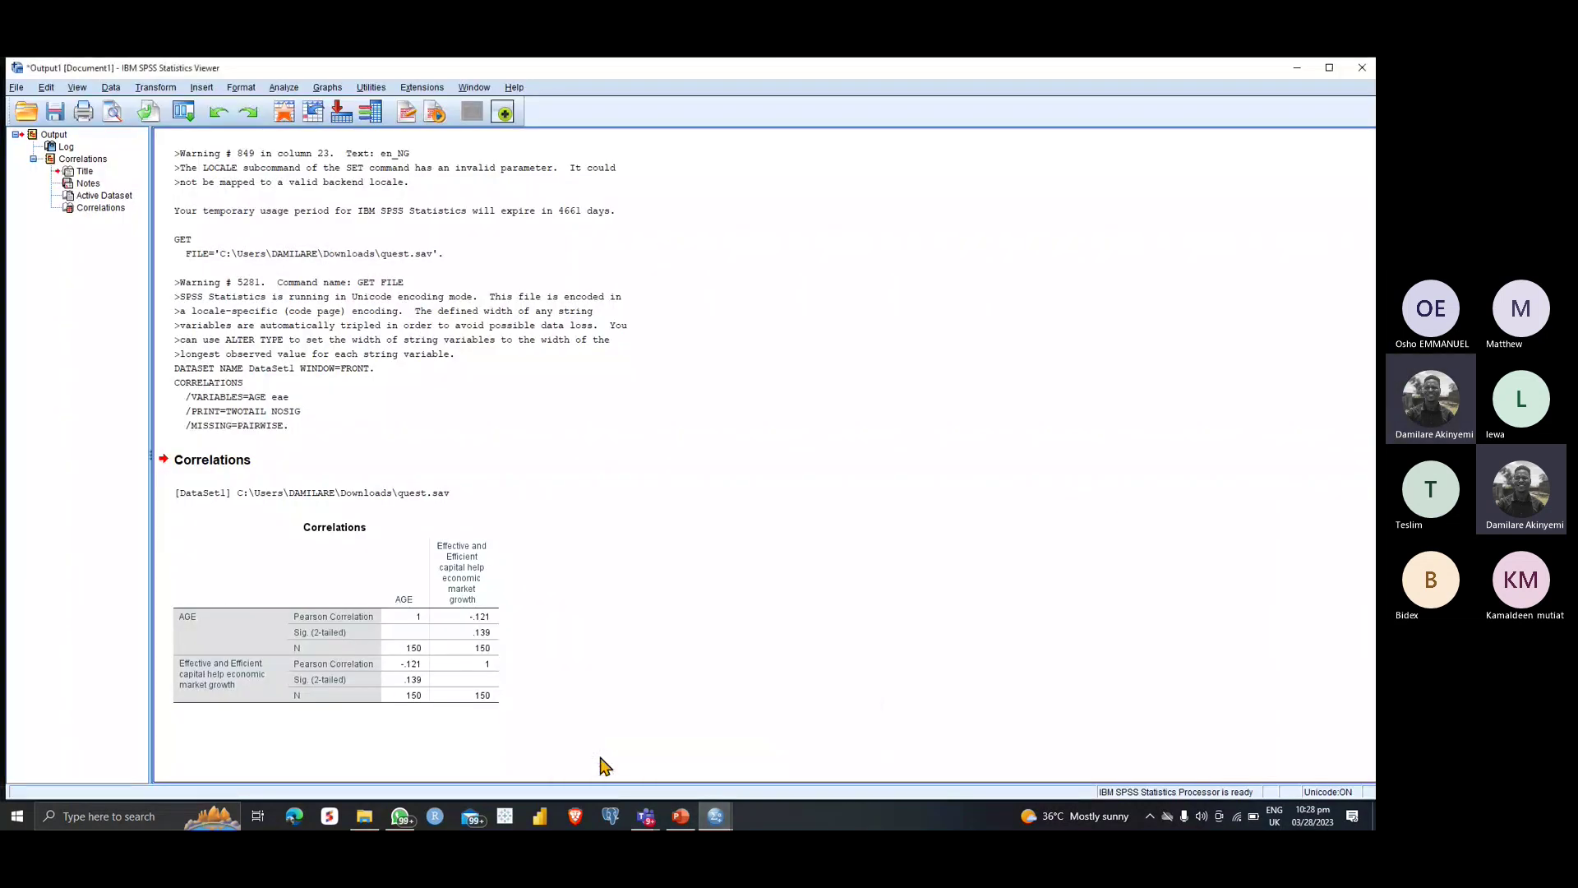
pyautogui.click(405, 689)
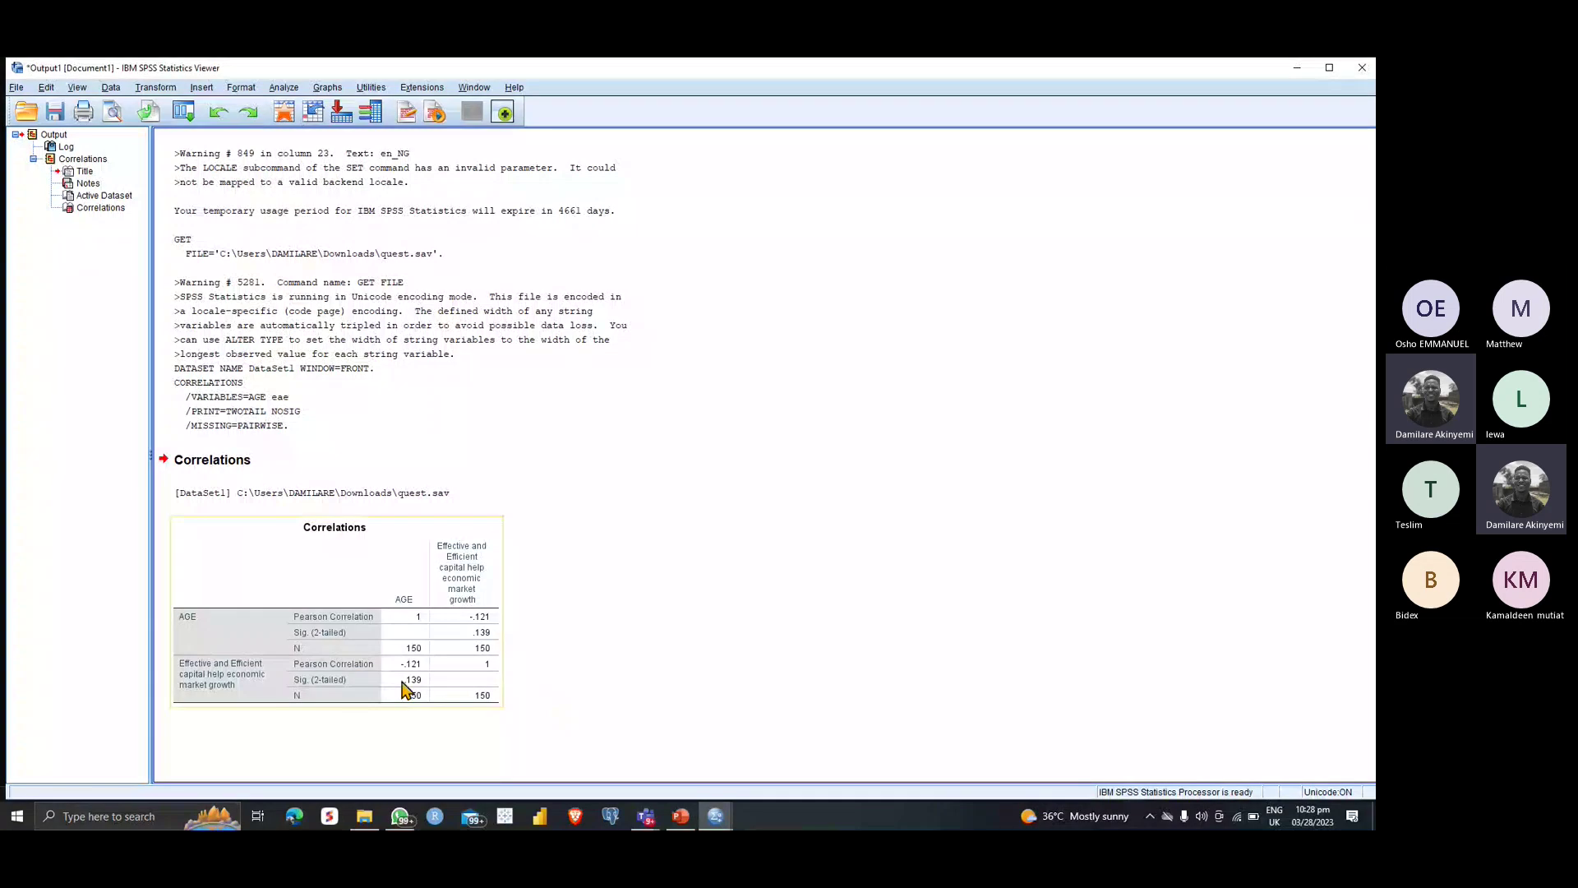
pyautogui.click(483, 722)
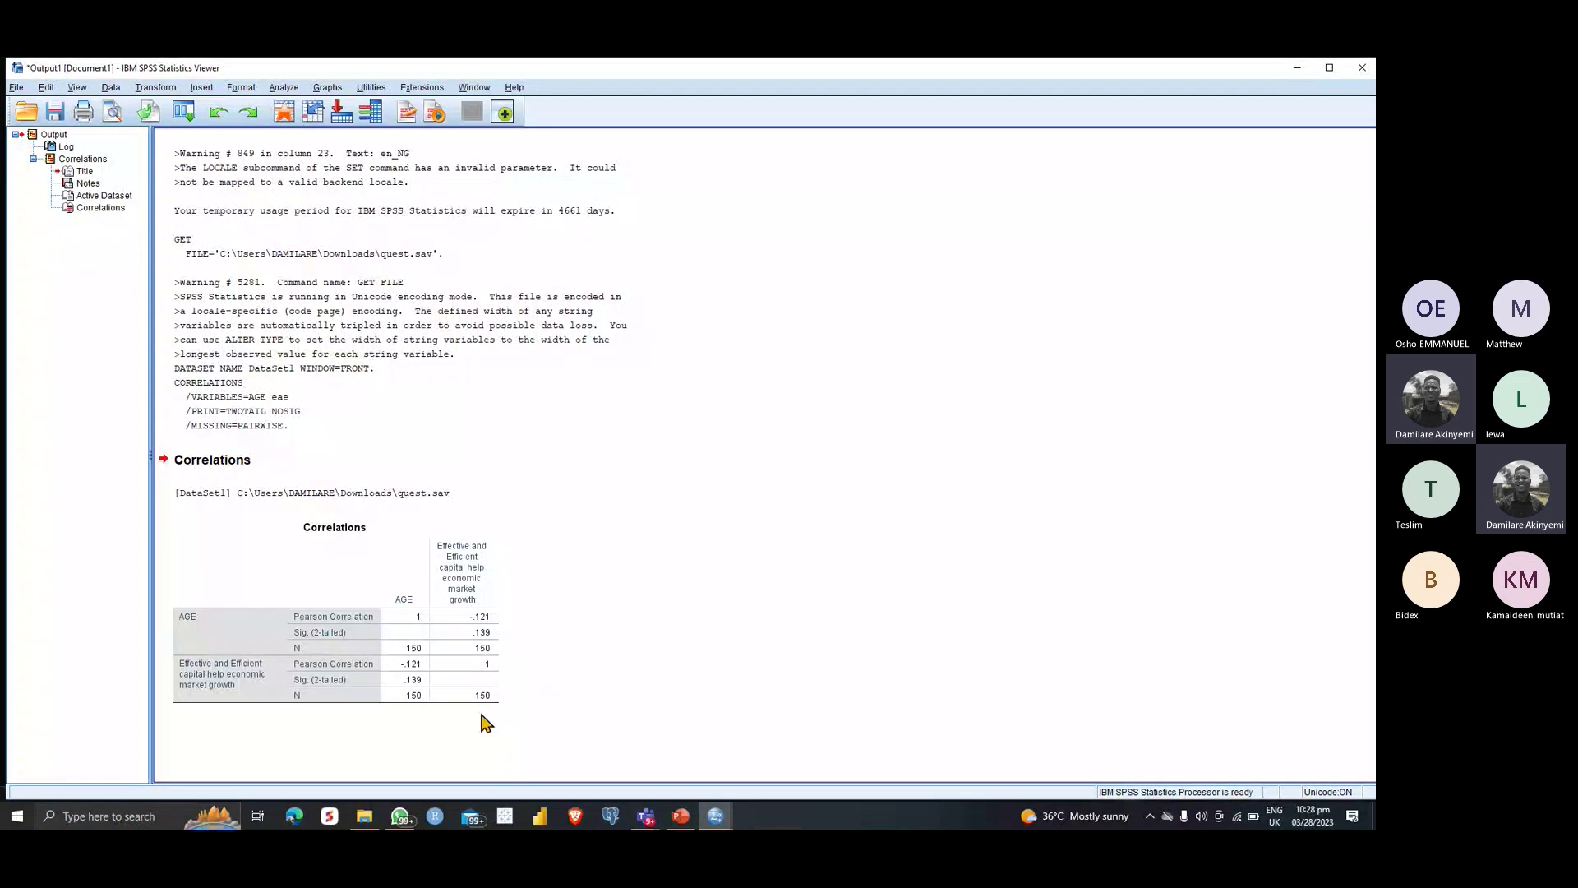
pyautogui.click(430, 683)
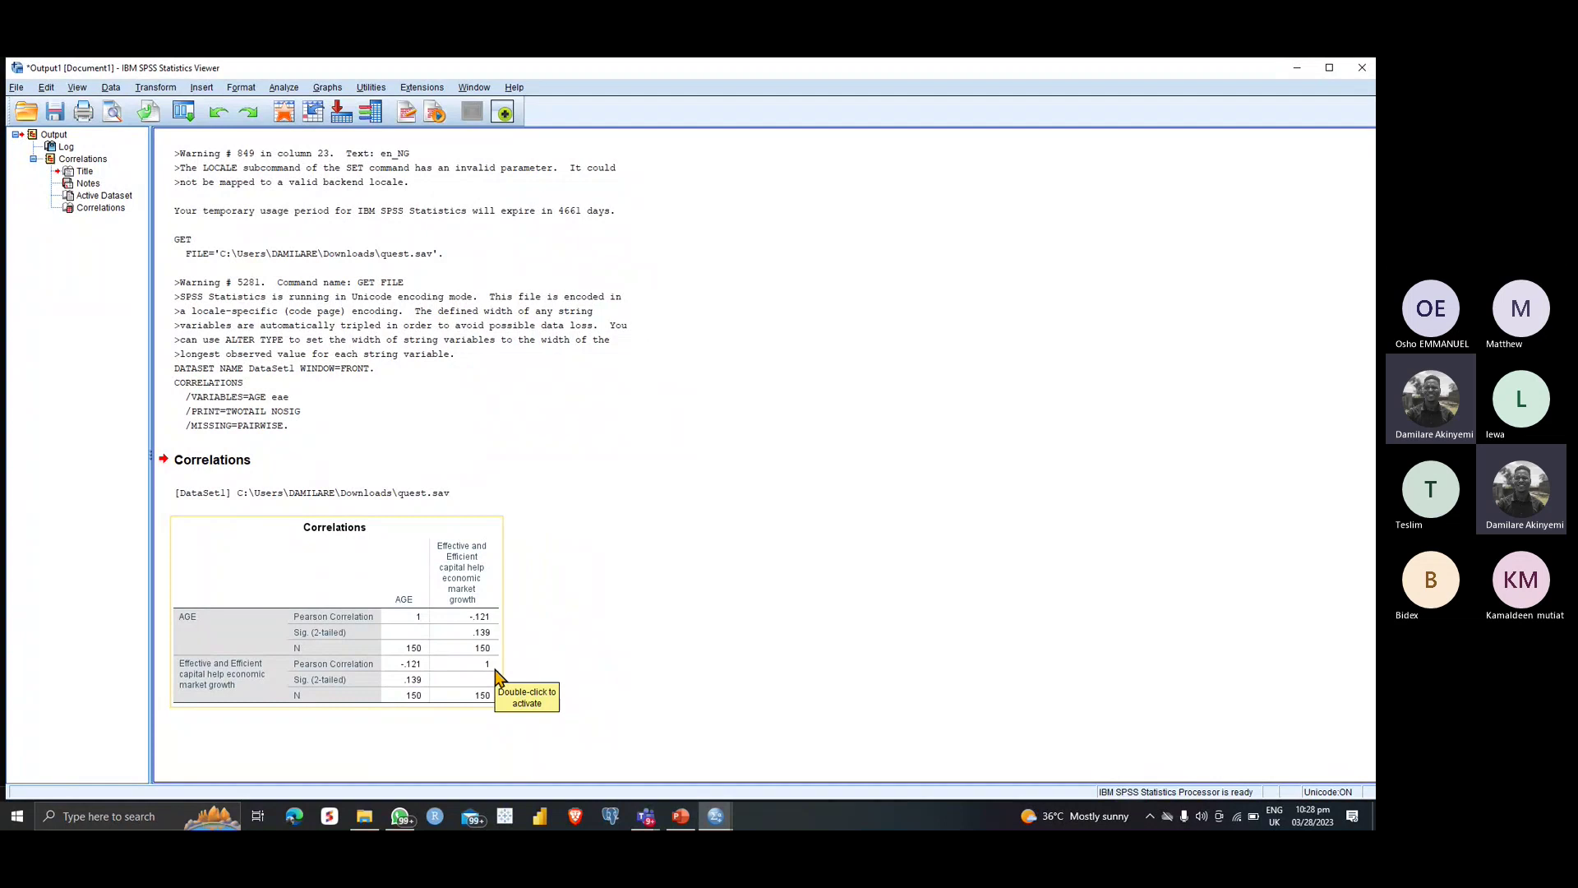
pyautogui.click(575, 740)
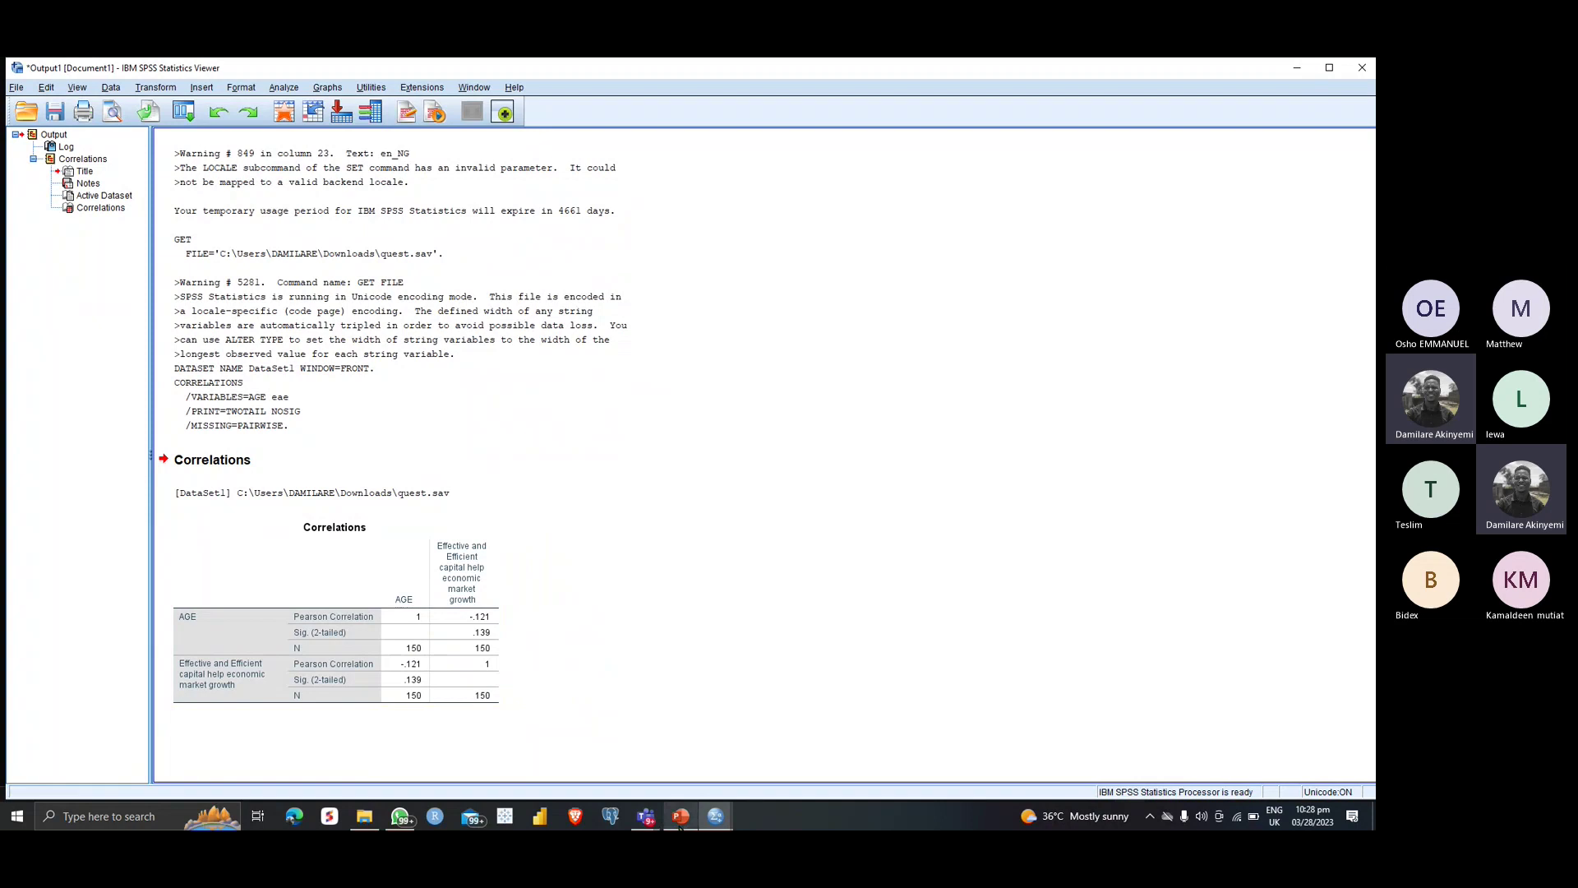
# Step: Switch to the PowerPoint presentation and show the Linear Regression slide
pyautogui.click(679, 817)
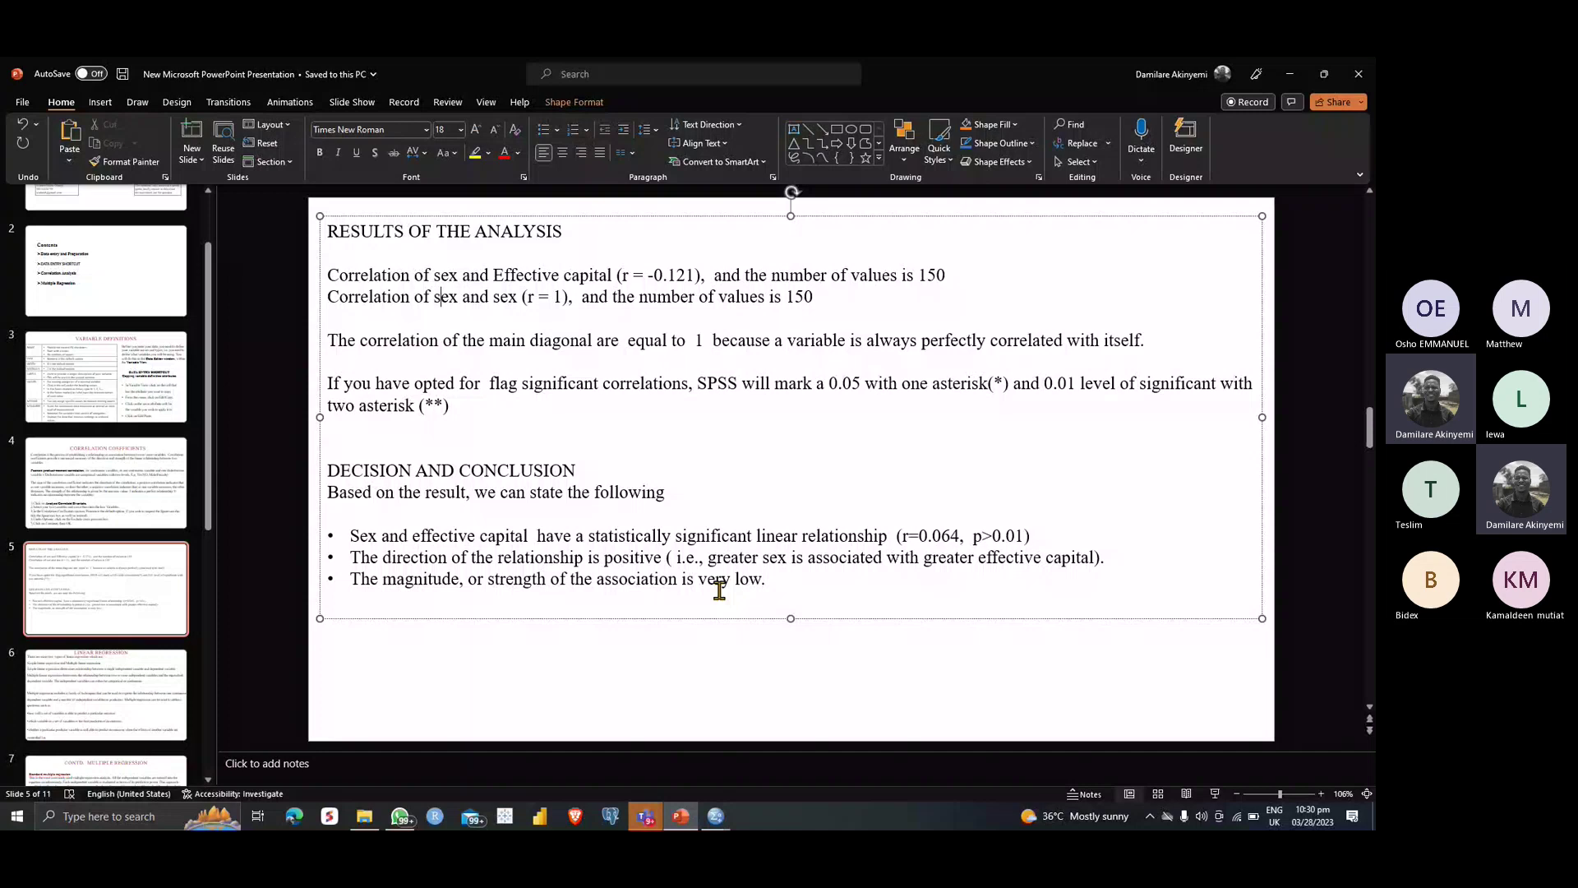
pyautogui.click(103, 692)
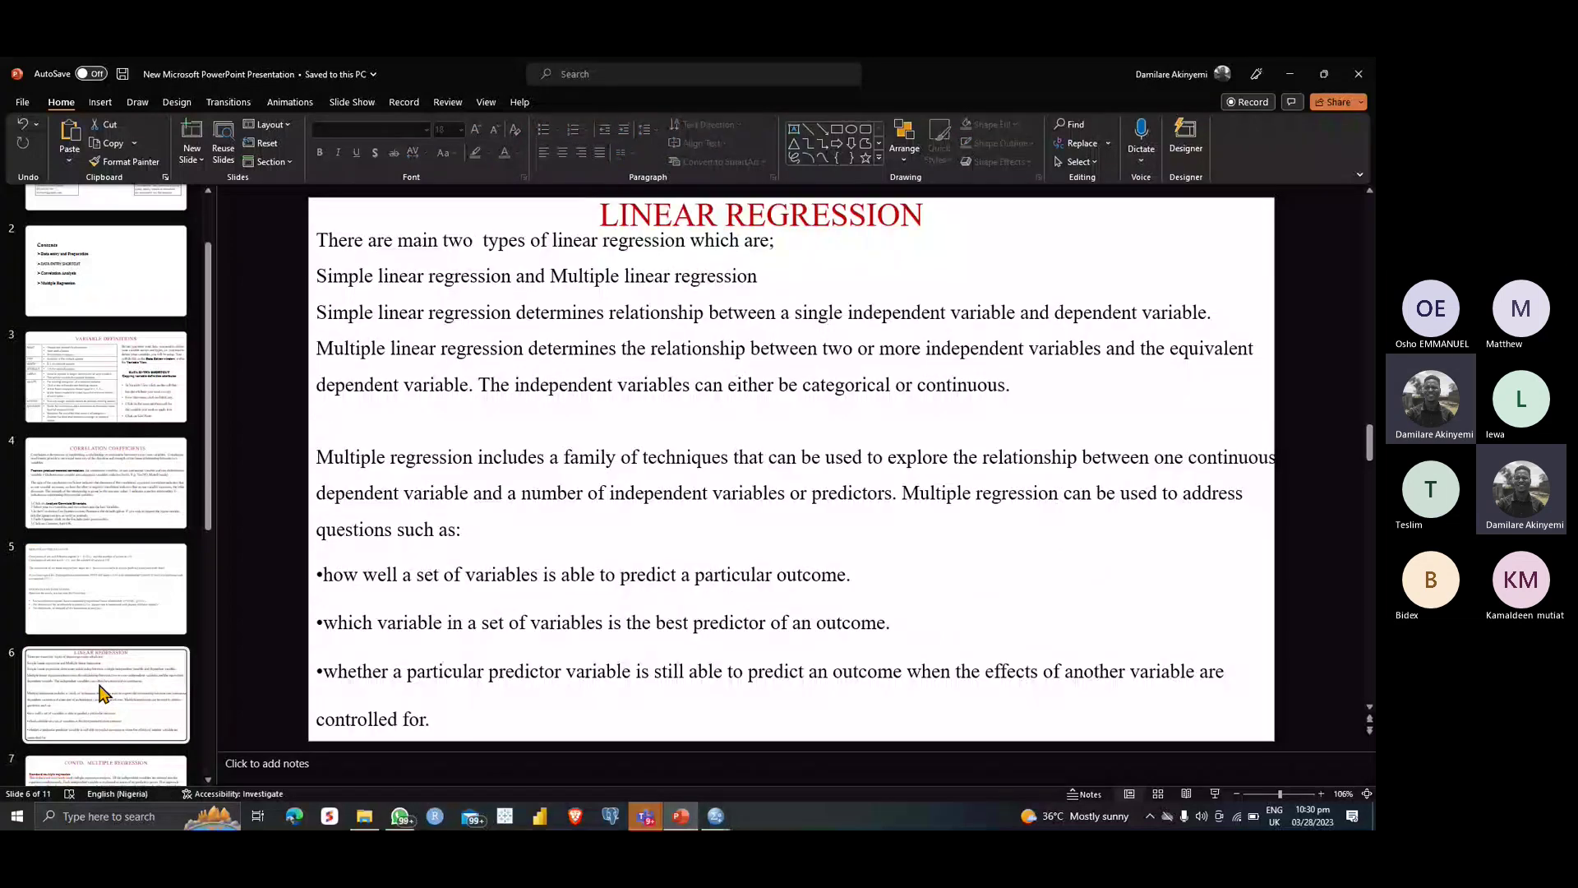
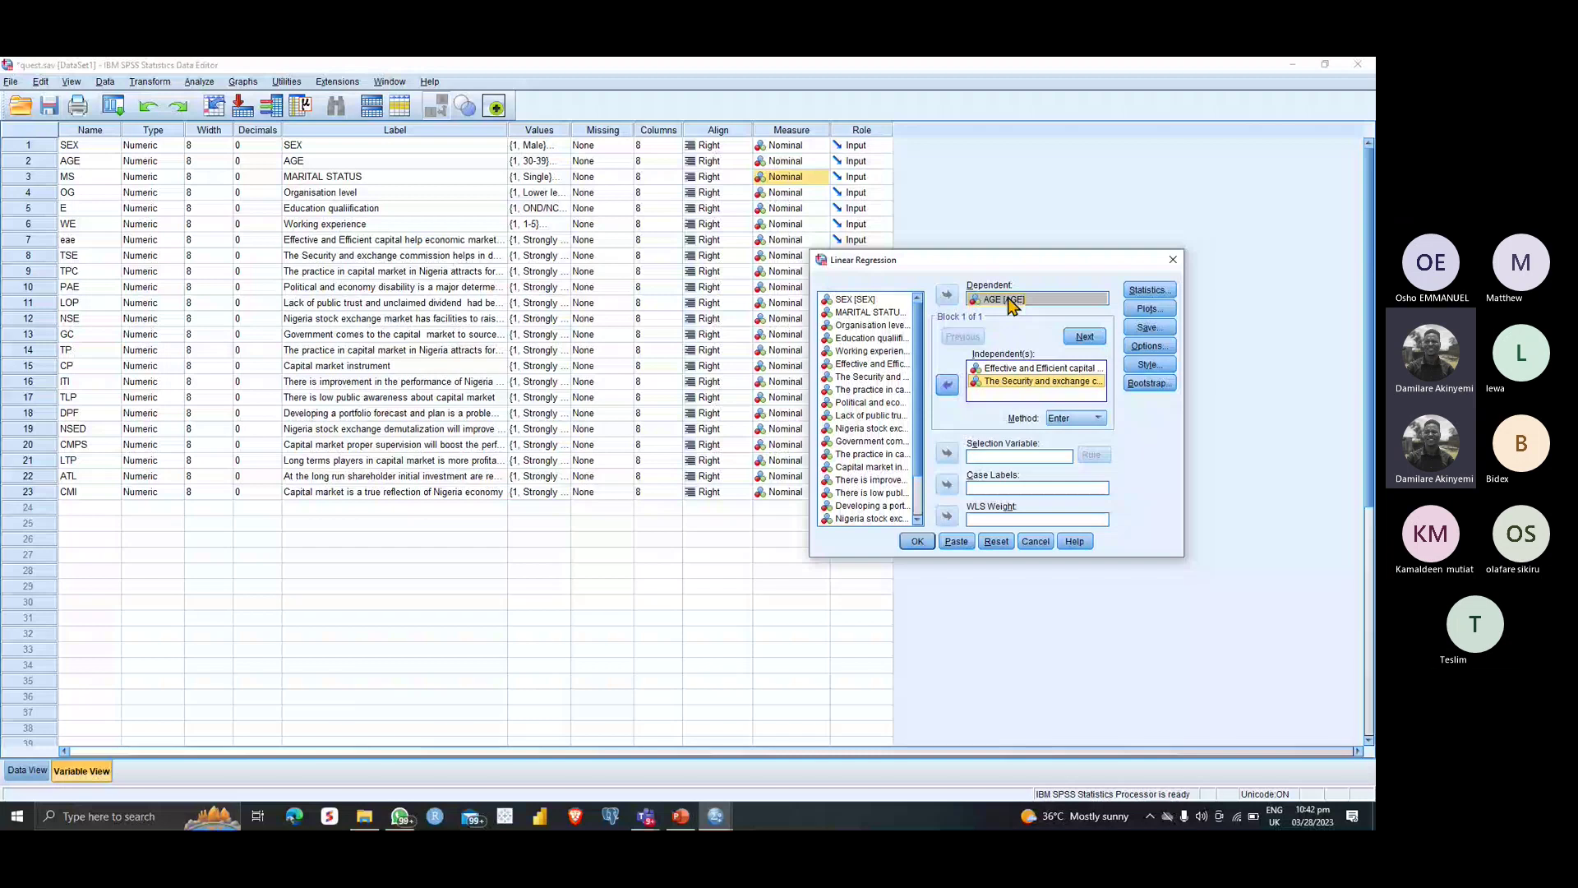
# Step: Add Descriptives, Part and partial correlations, Collinearity diagnostics, R squared change and Durbin-Watson to the linear regression statistics
pyautogui.click(1011, 301)
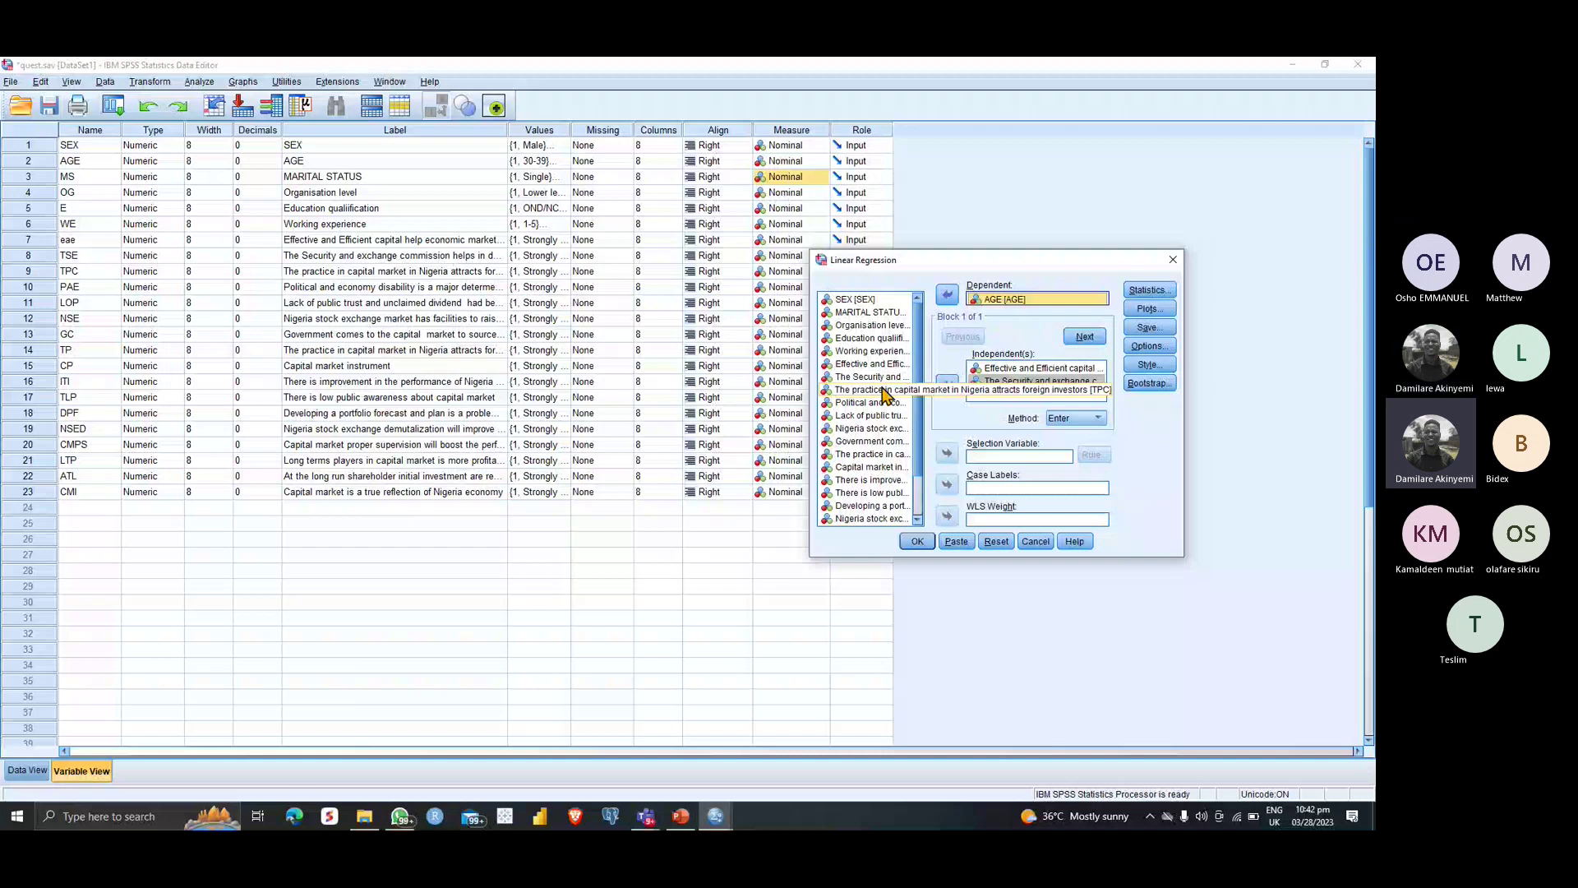
pyautogui.hotkey('alt', 's')
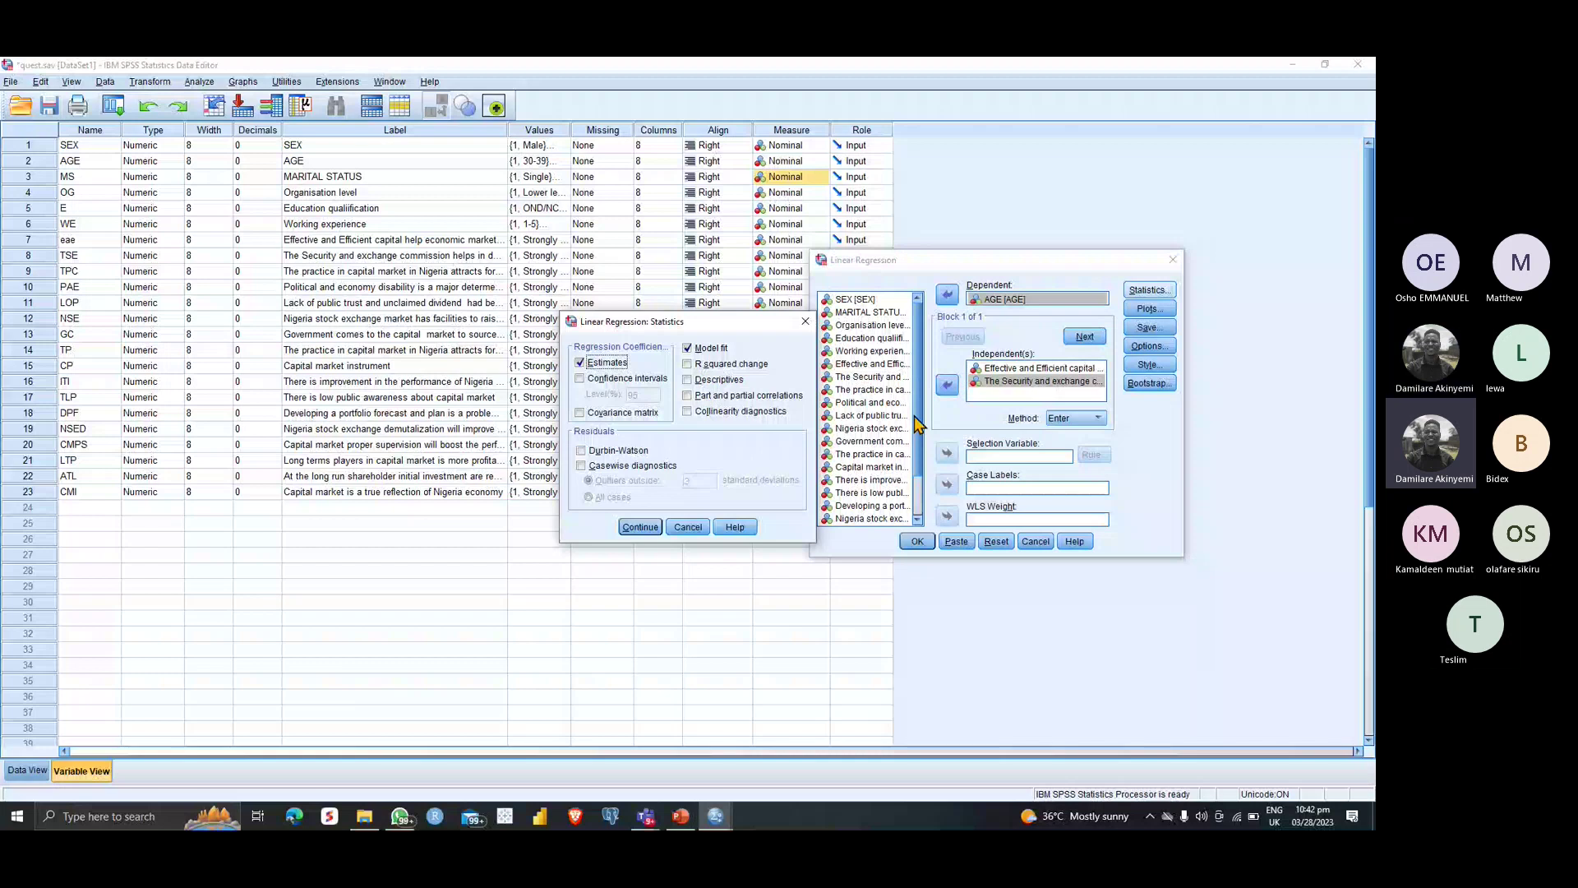
pyautogui.click(687, 379)
pyautogui.click(687, 395)
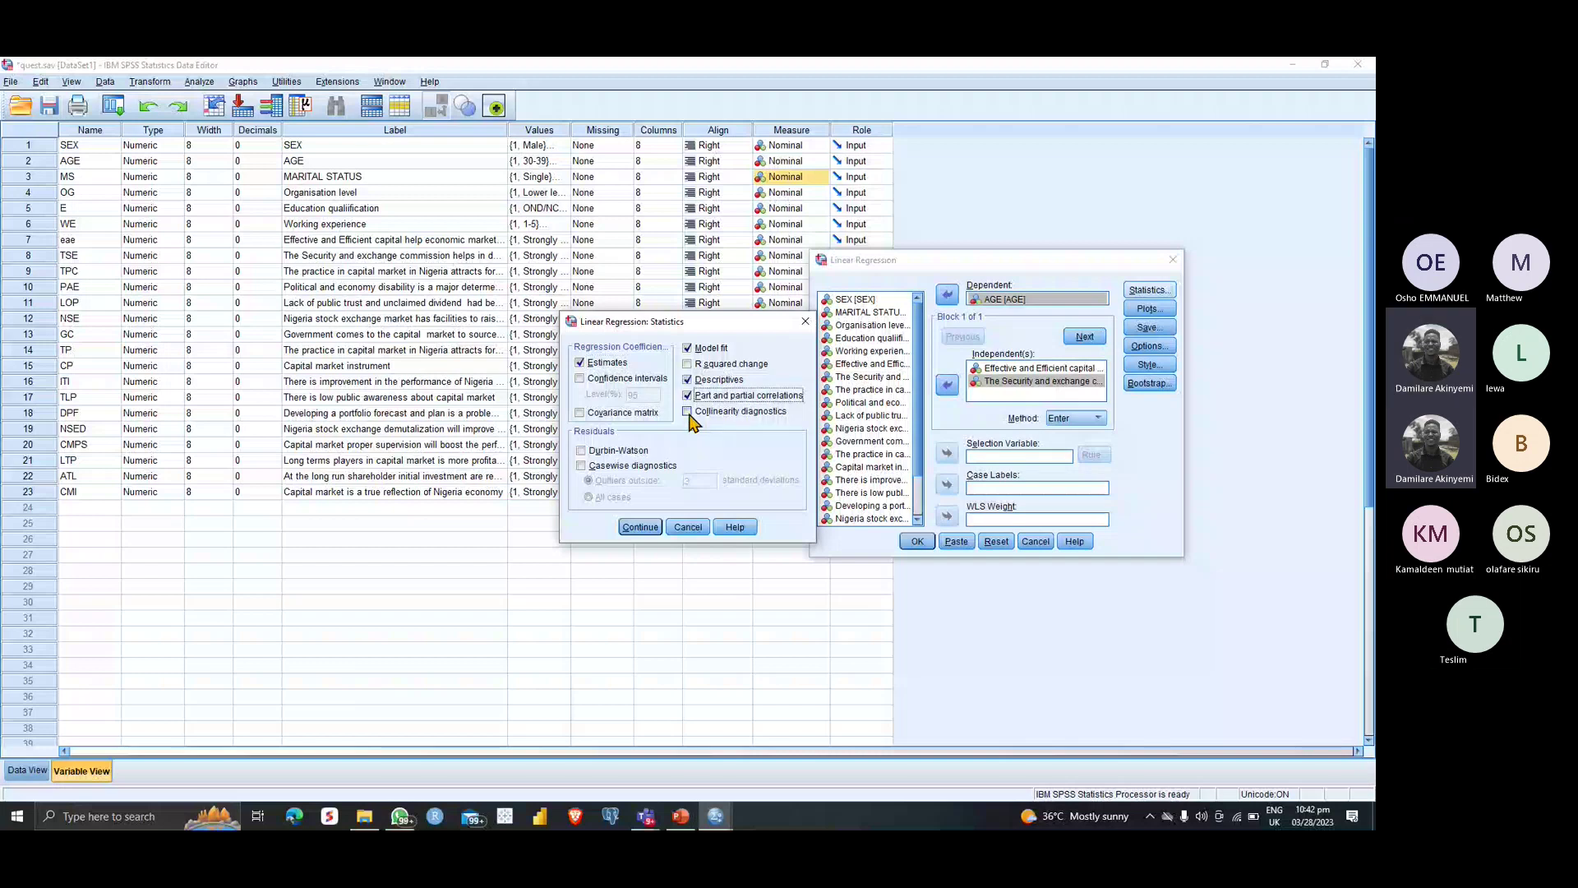
pyautogui.click(688, 412)
pyautogui.click(688, 364)
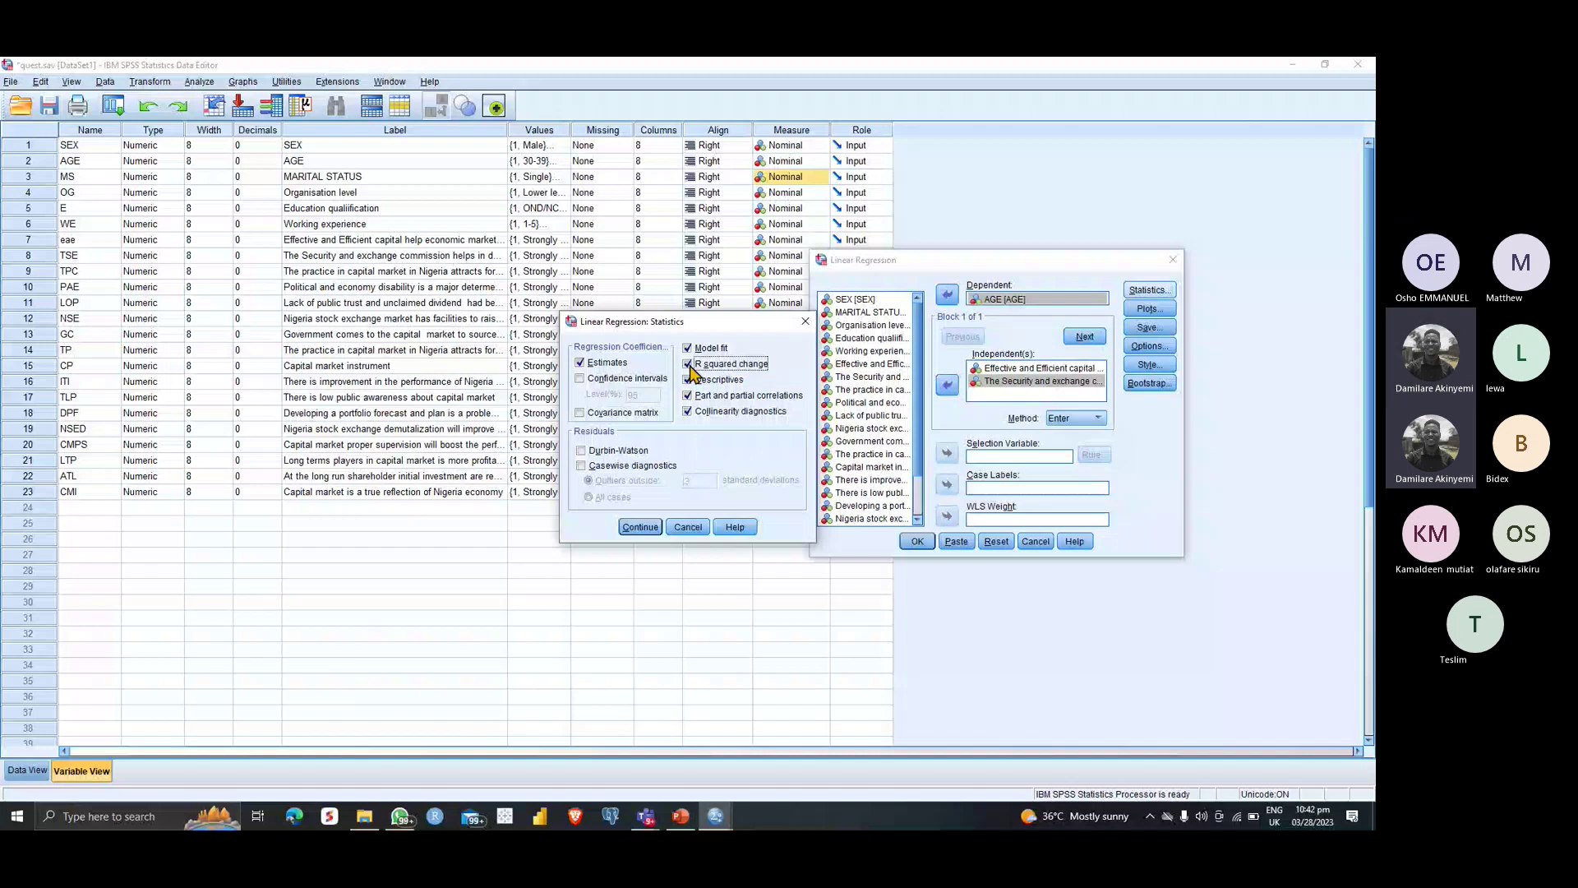
pyautogui.click(581, 450)
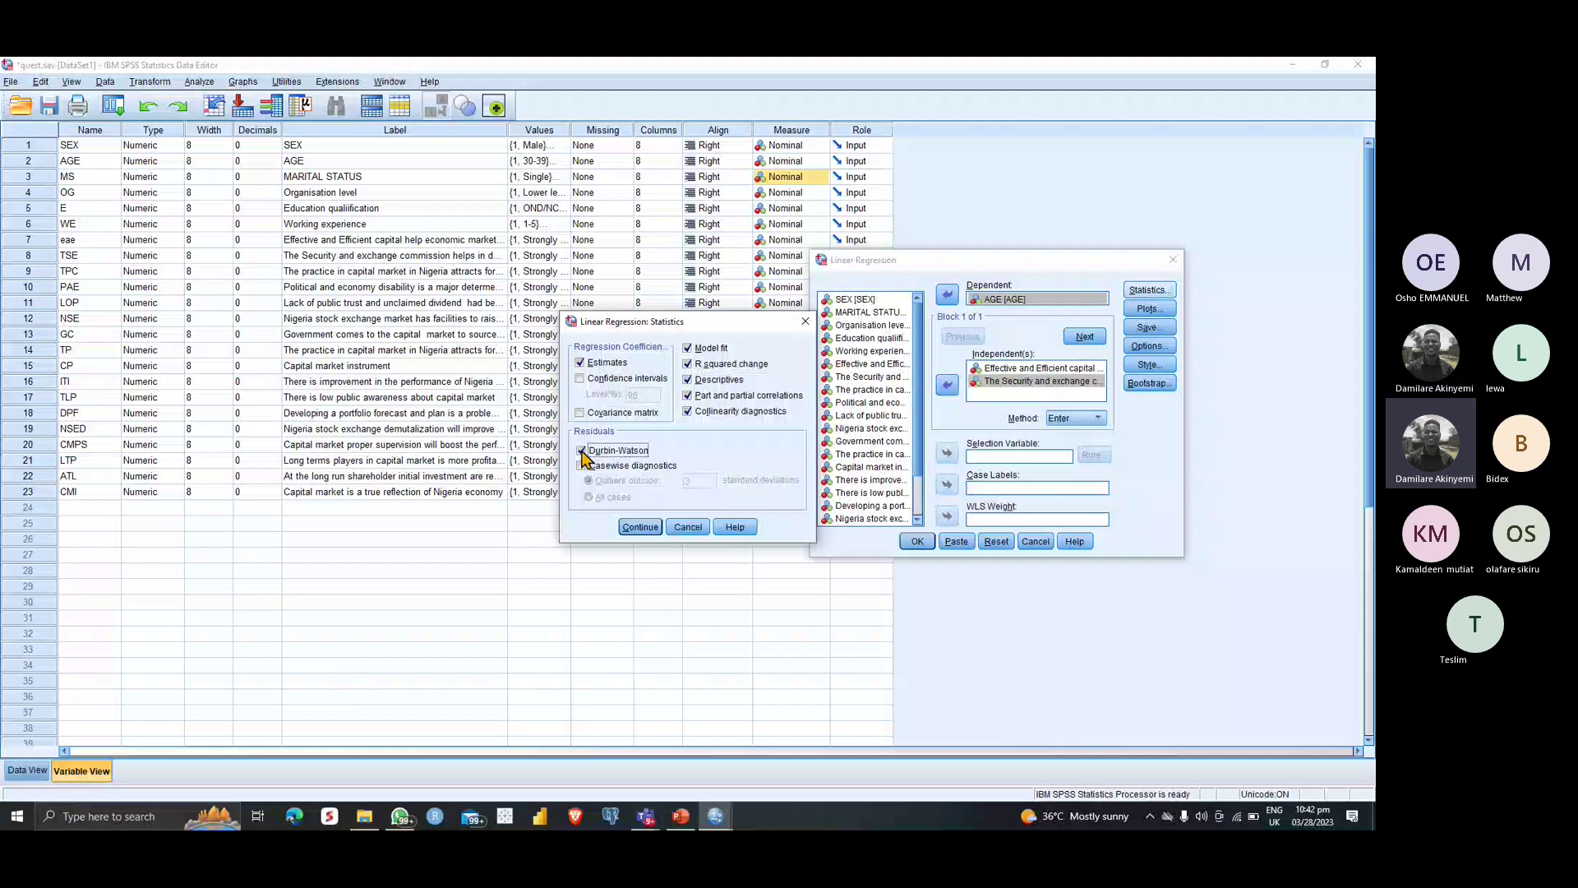
pyautogui.click(638, 528)
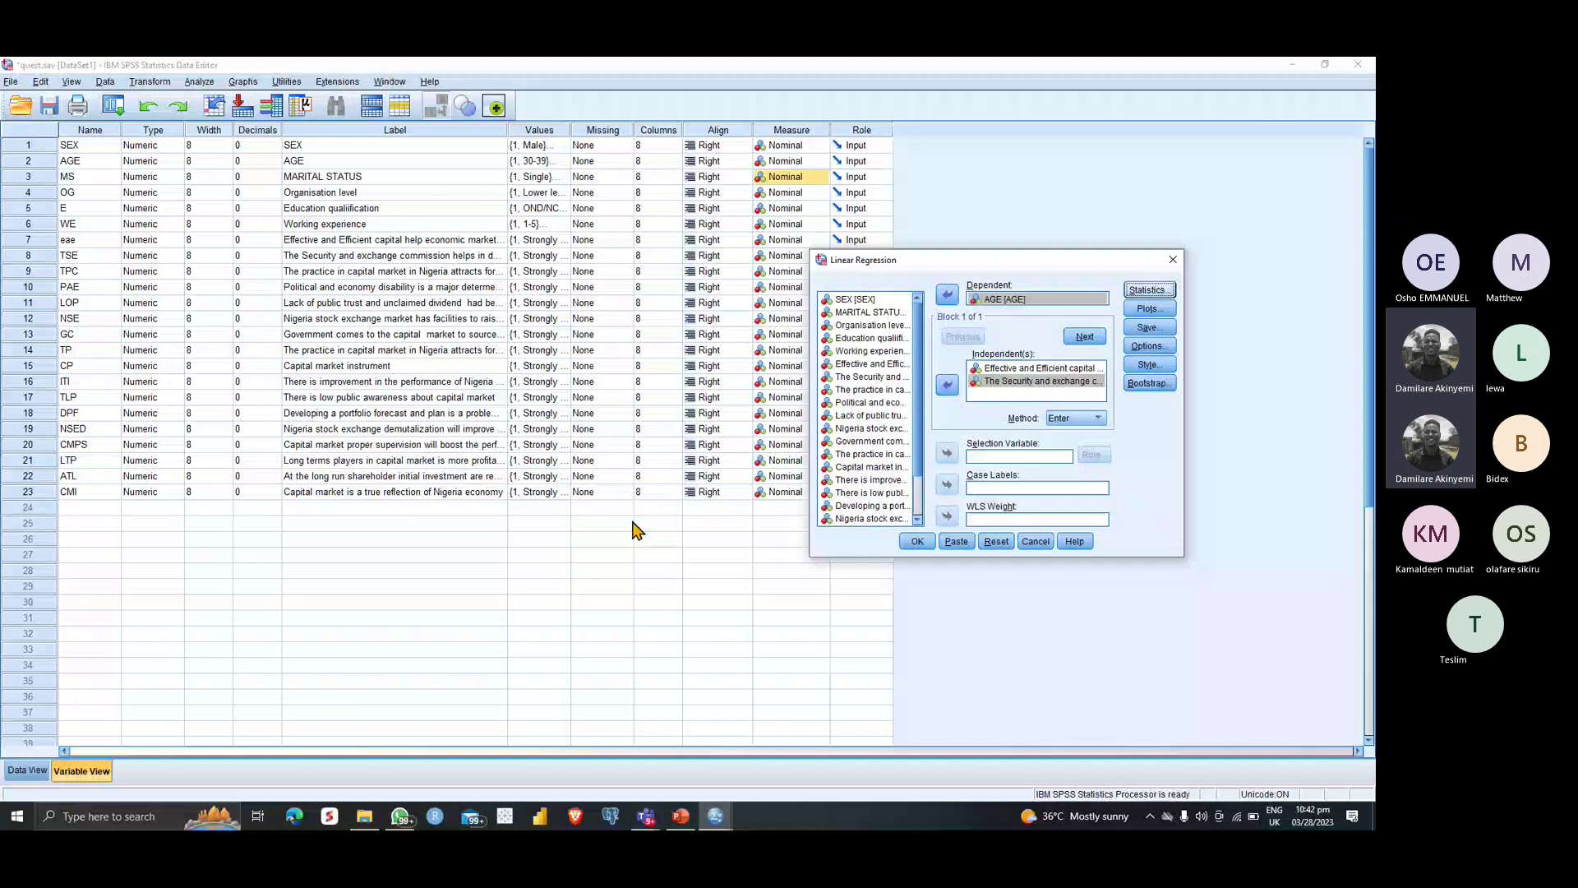
# Step: Set up a regression scatterplot with *ZRESID on the Y axis and *ZPRED on the X axis
pyautogui.click(1149, 309)
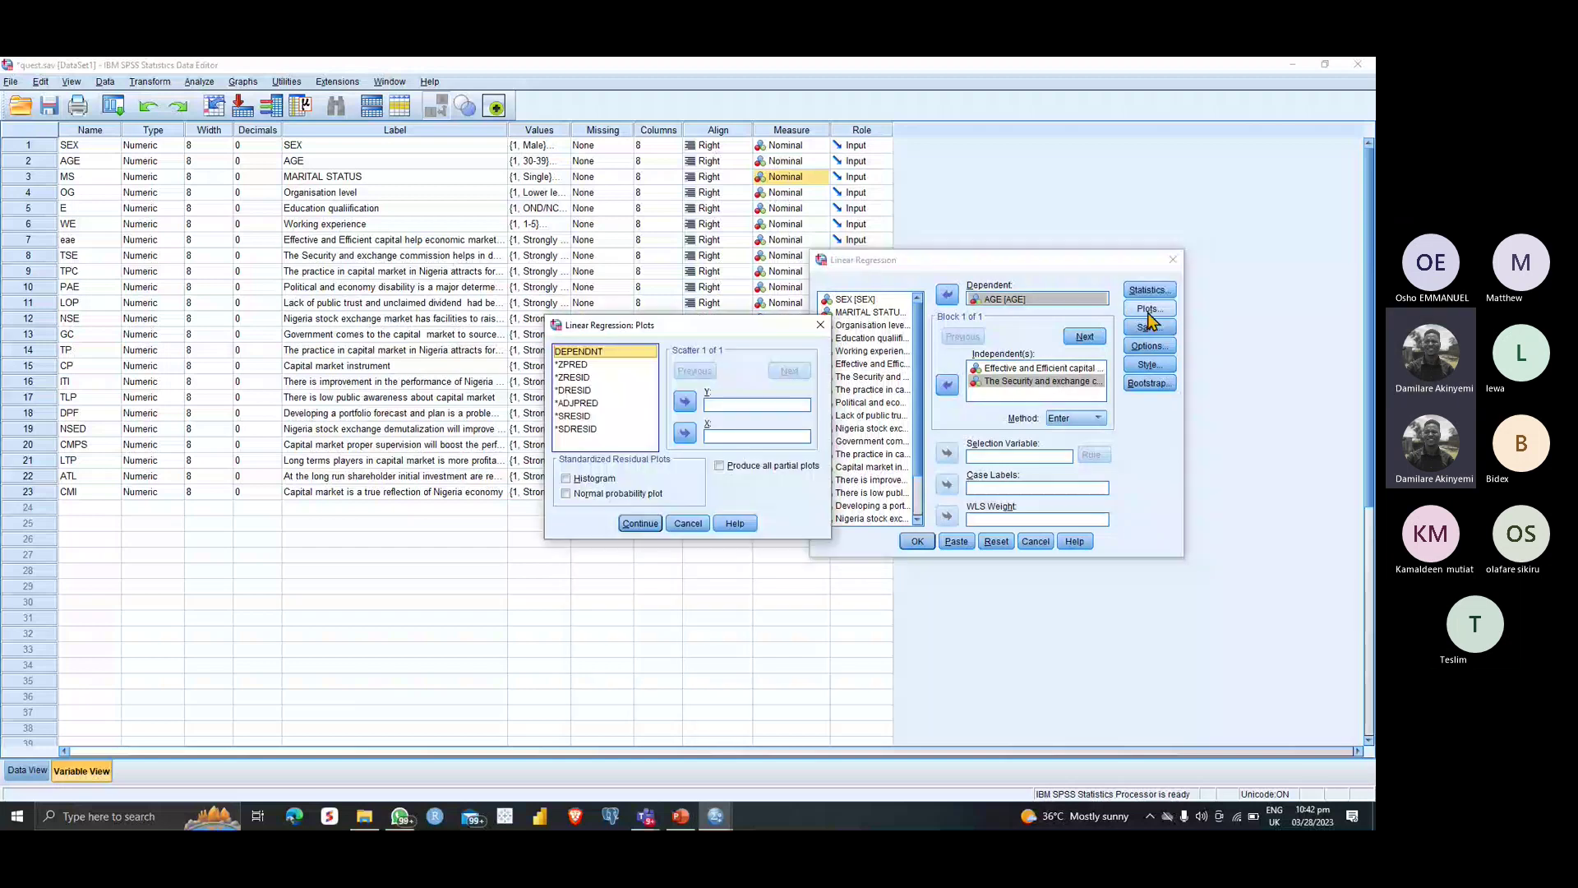
pyautogui.click(575, 377)
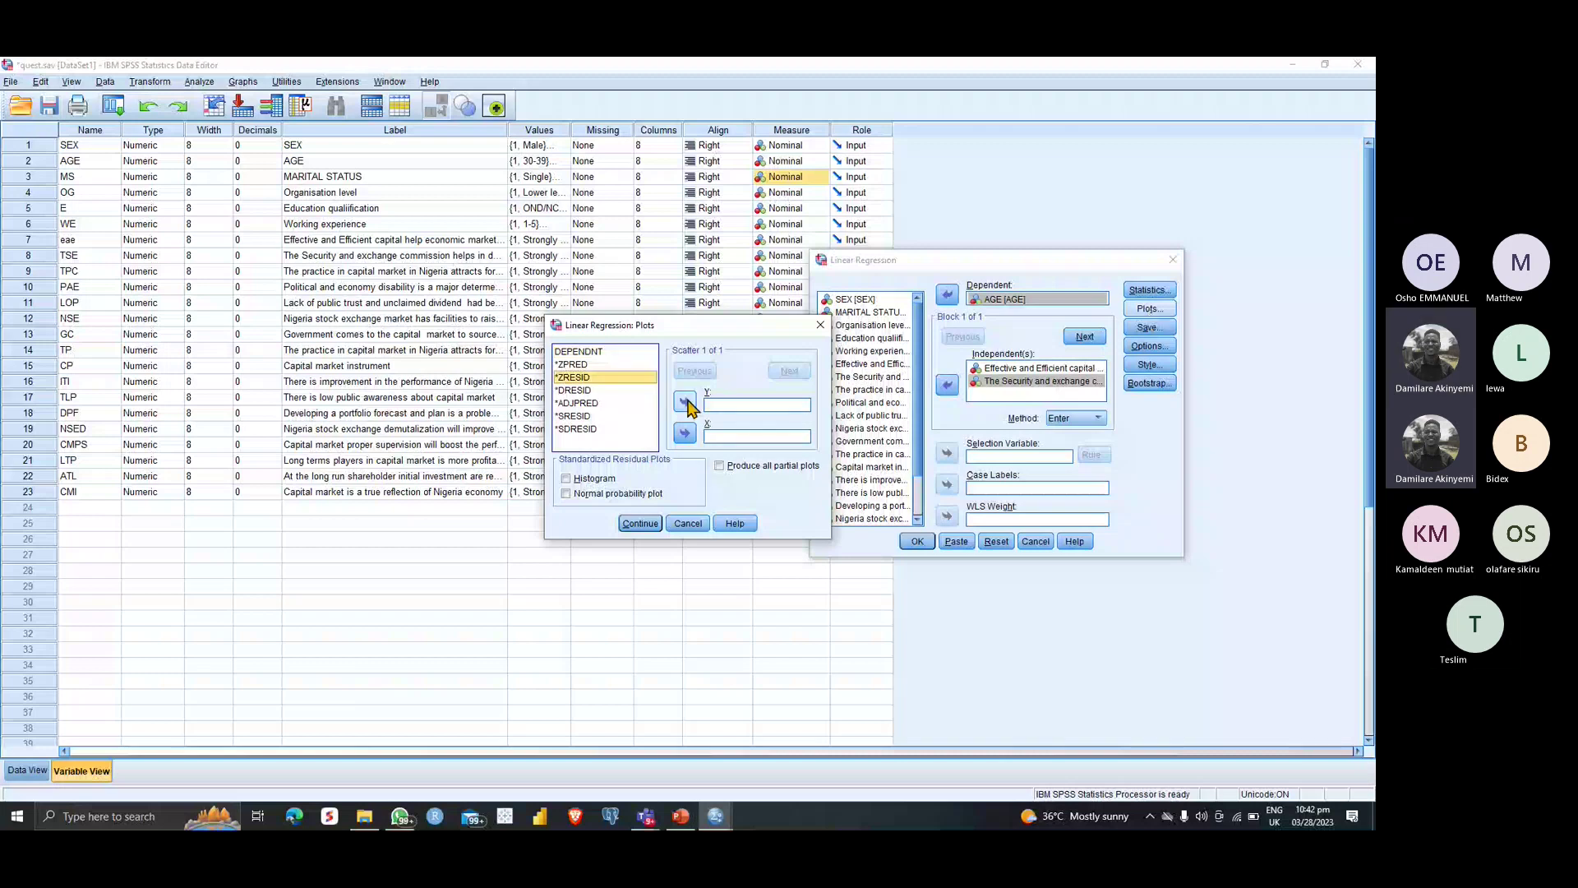
pyautogui.click(685, 401)
pyautogui.click(576, 364)
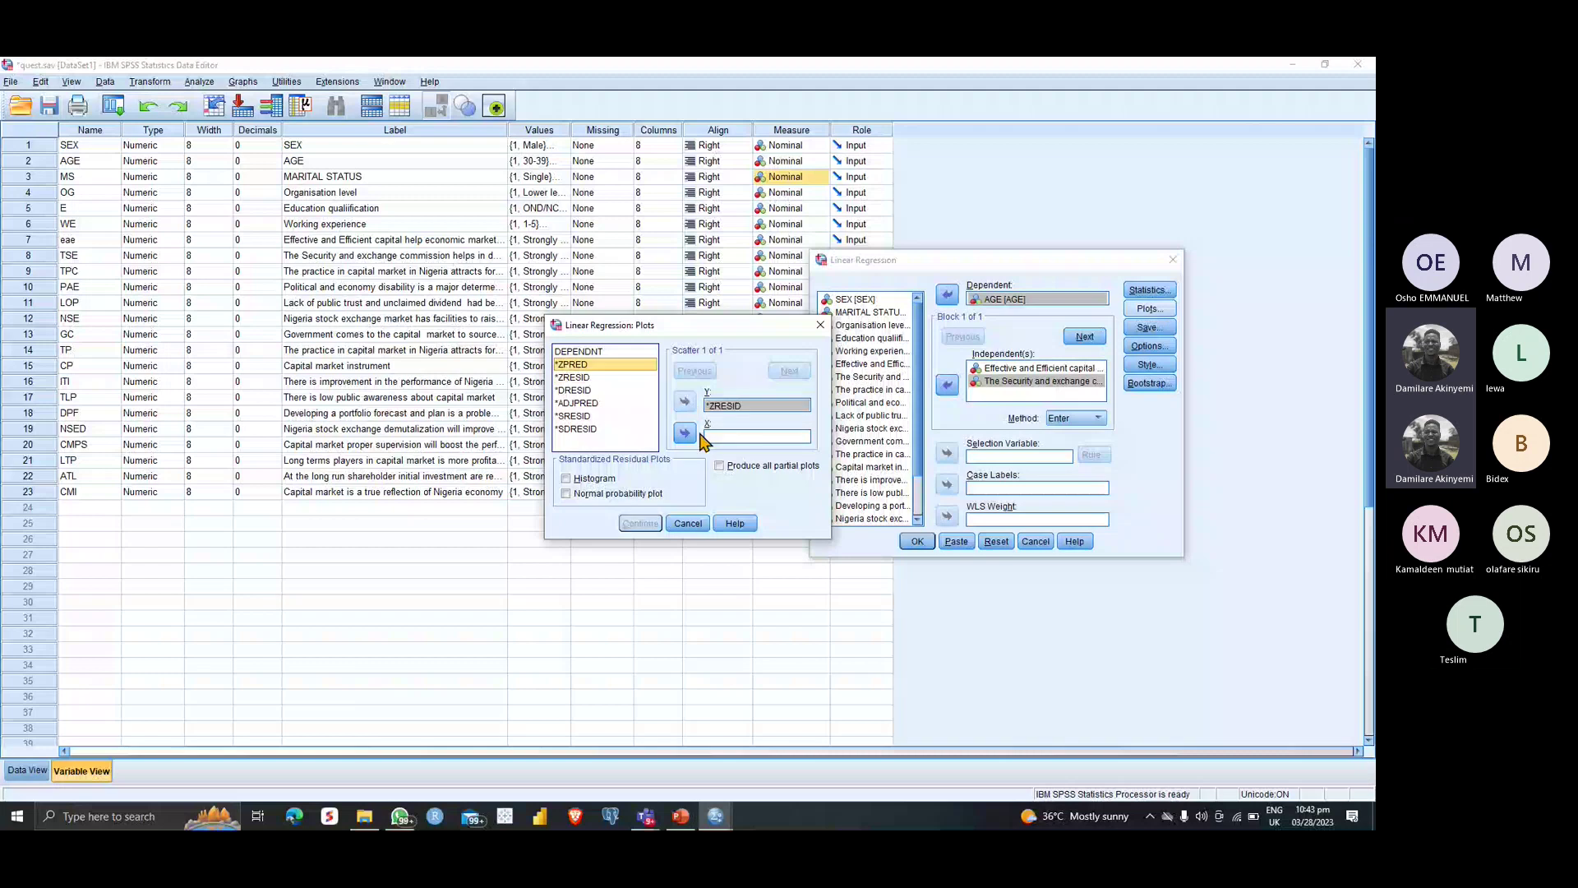
pyautogui.click(684, 432)
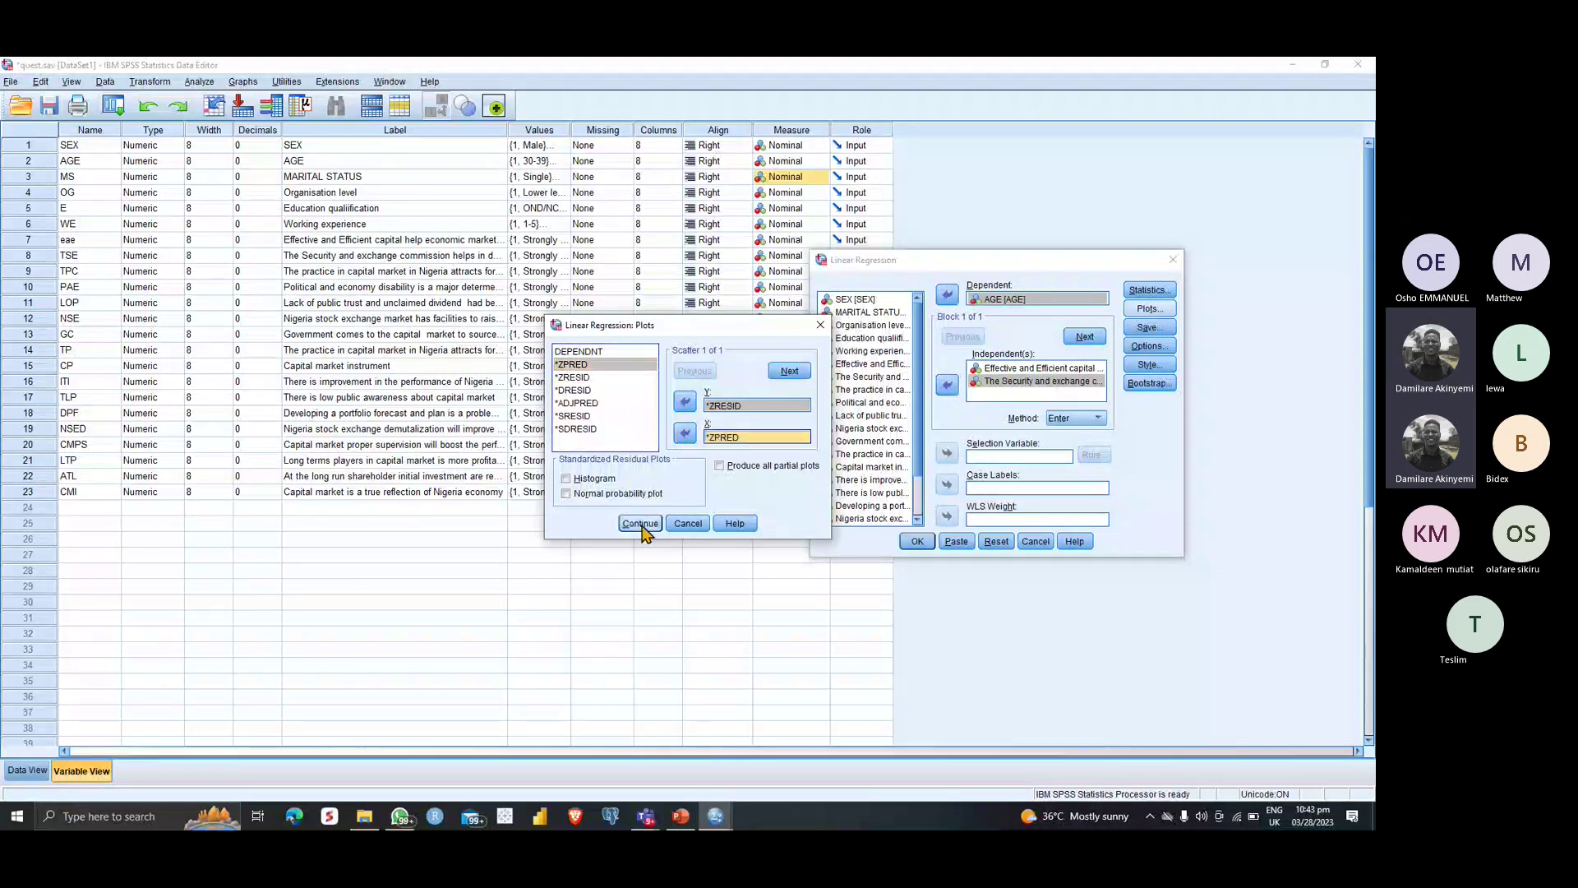
pyautogui.click(640, 524)
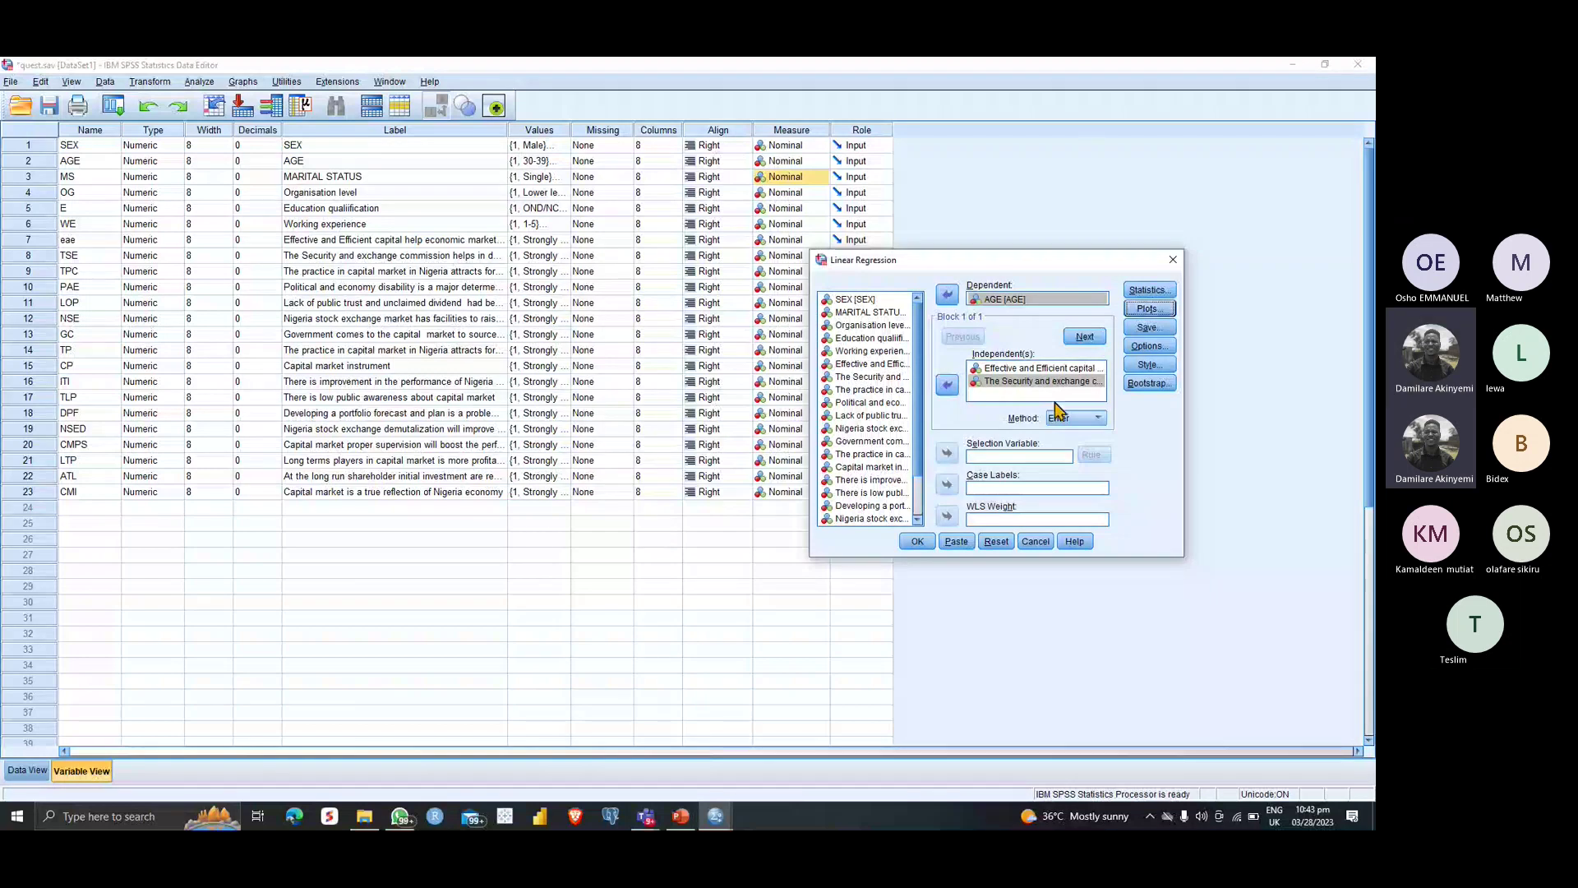
# Step: Run the linear regression of AGE on the two selected predictors with the Enter method, and switch back to the PowerPoint presentation
pyautogui.click(1149, 327)
pyautogui.click(949, 602)
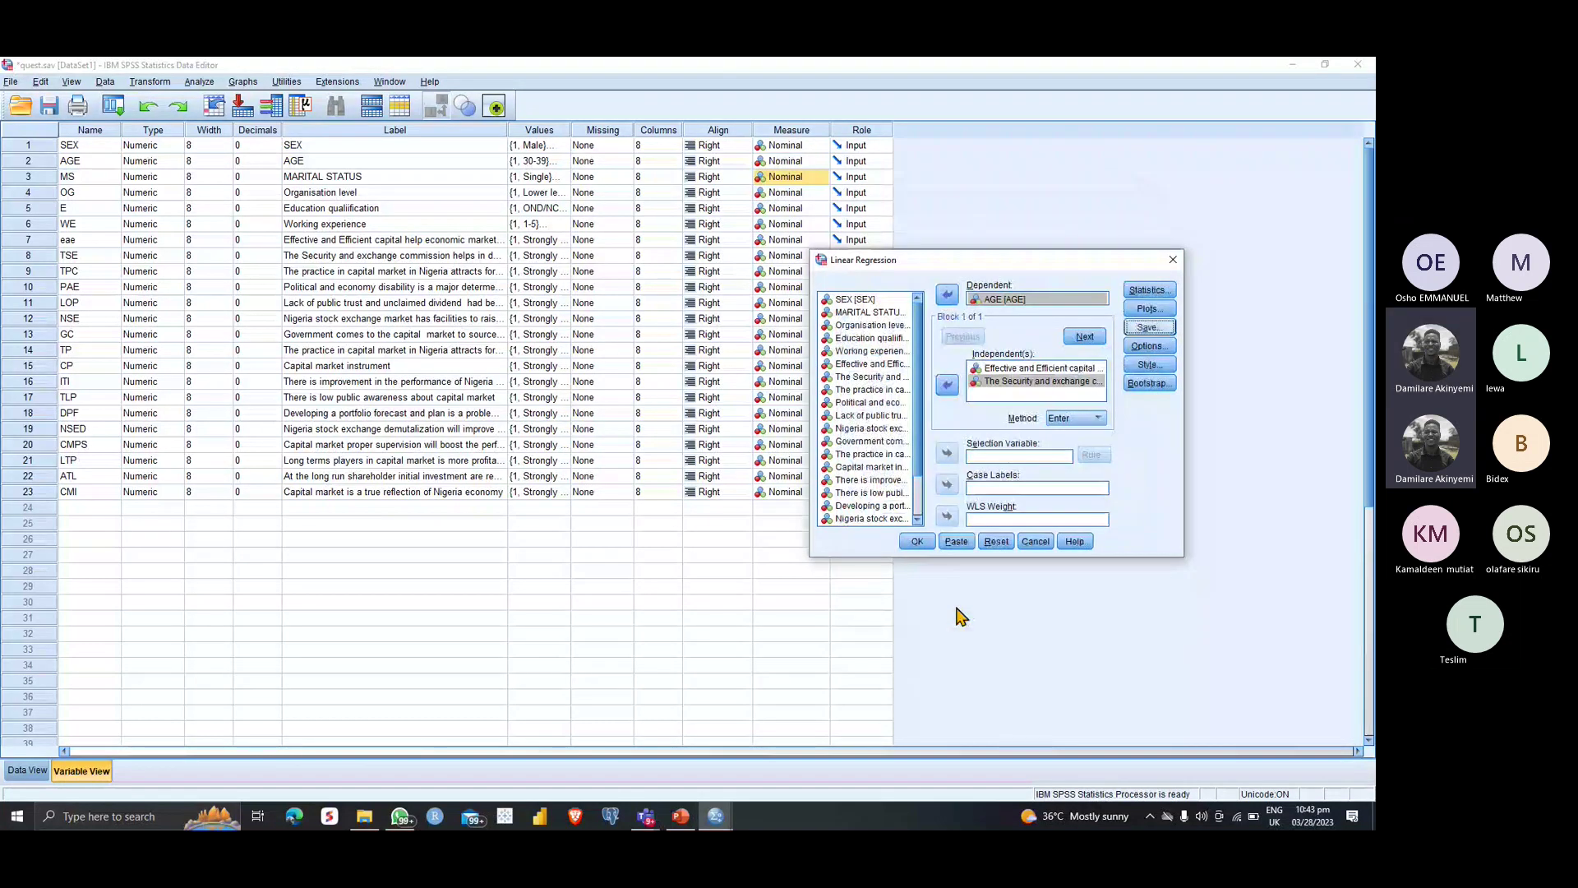
pyautogui.click(1146, 348)
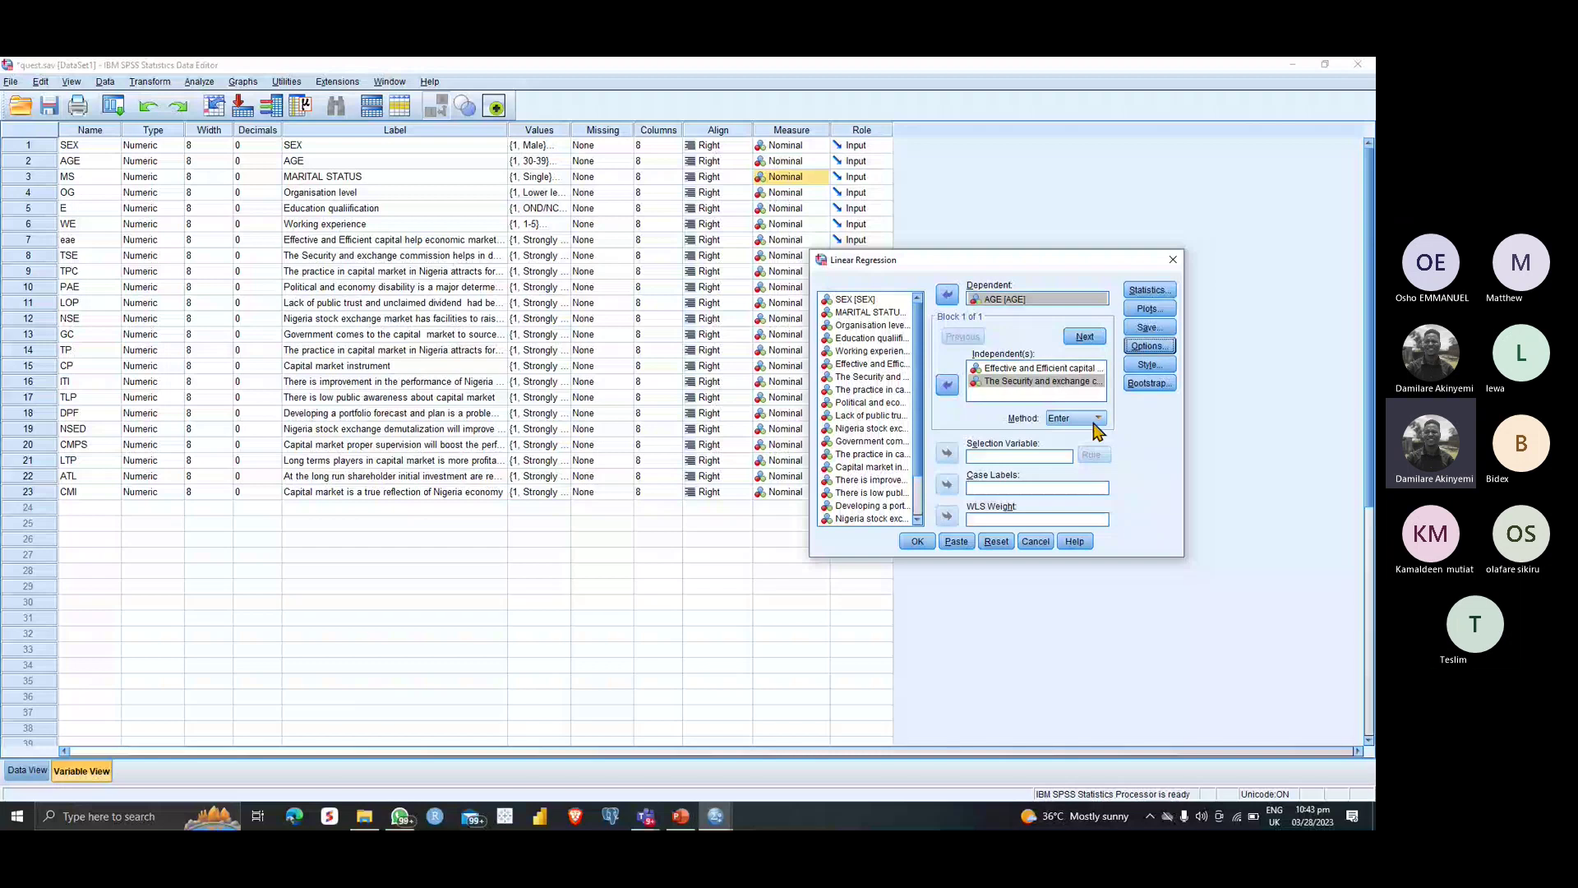
pyautogui.click(918, 541)
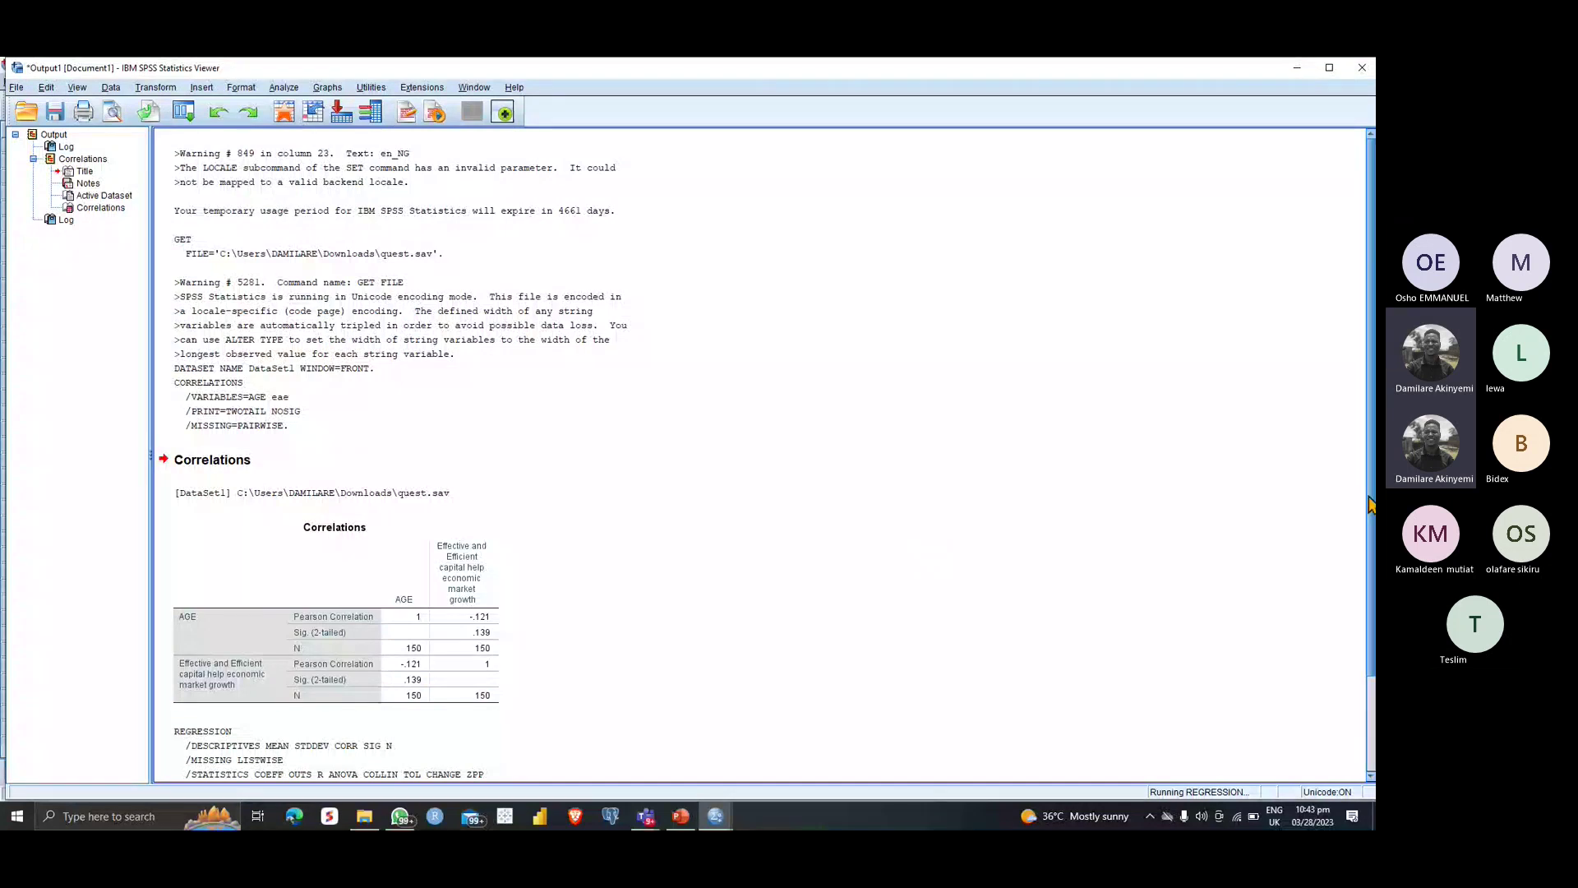
pyautogui.moveTo(1370, 505); pyautogui.dragTo(1364, 666)
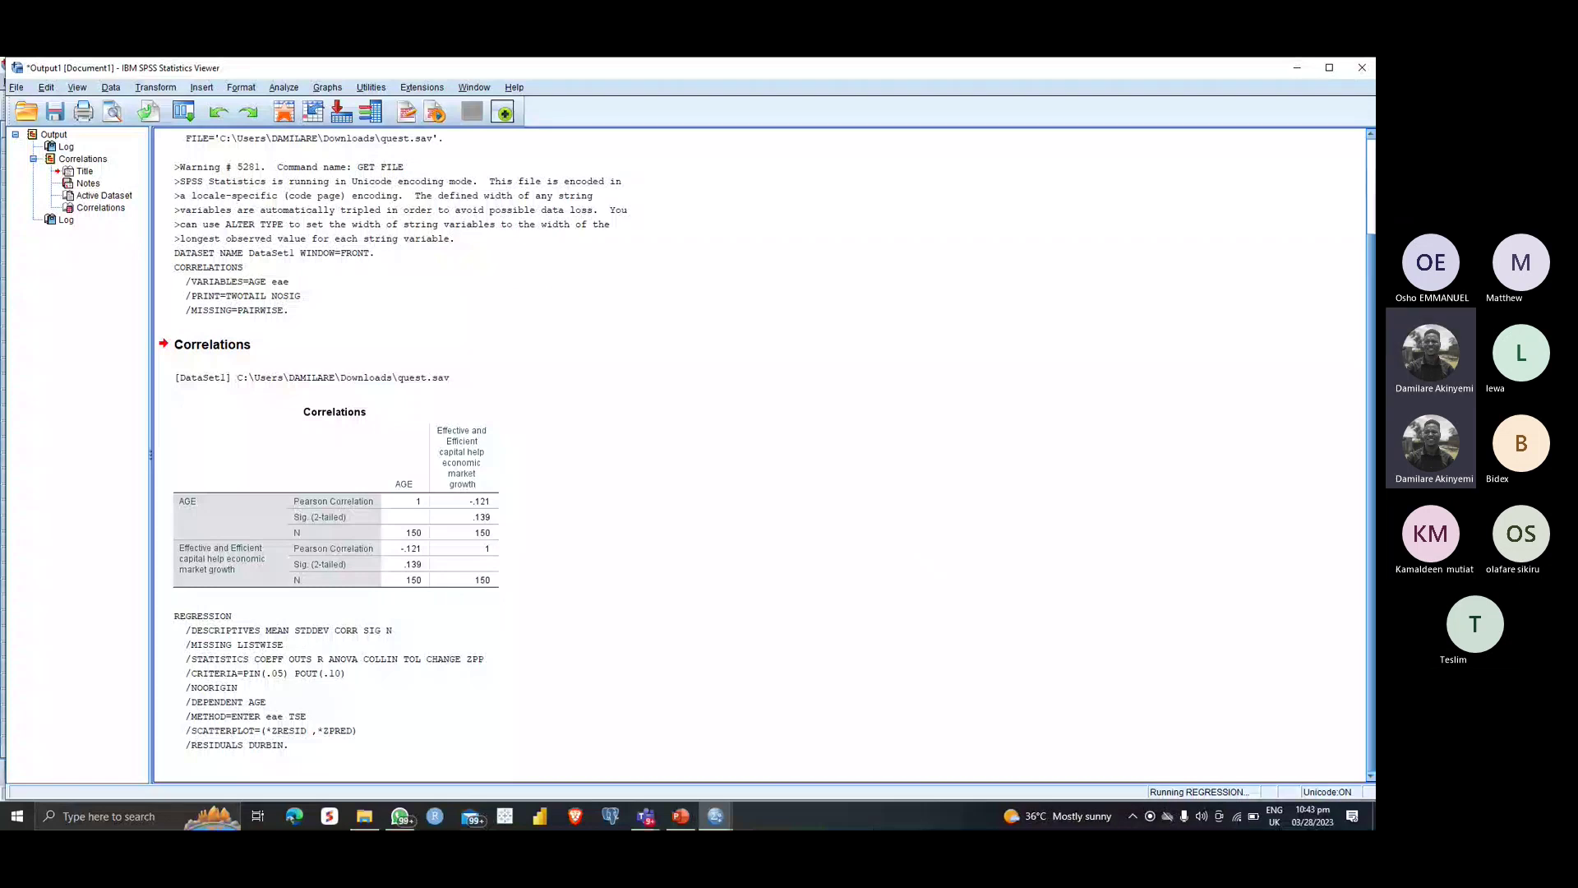
pyautogui.click(680, 815)
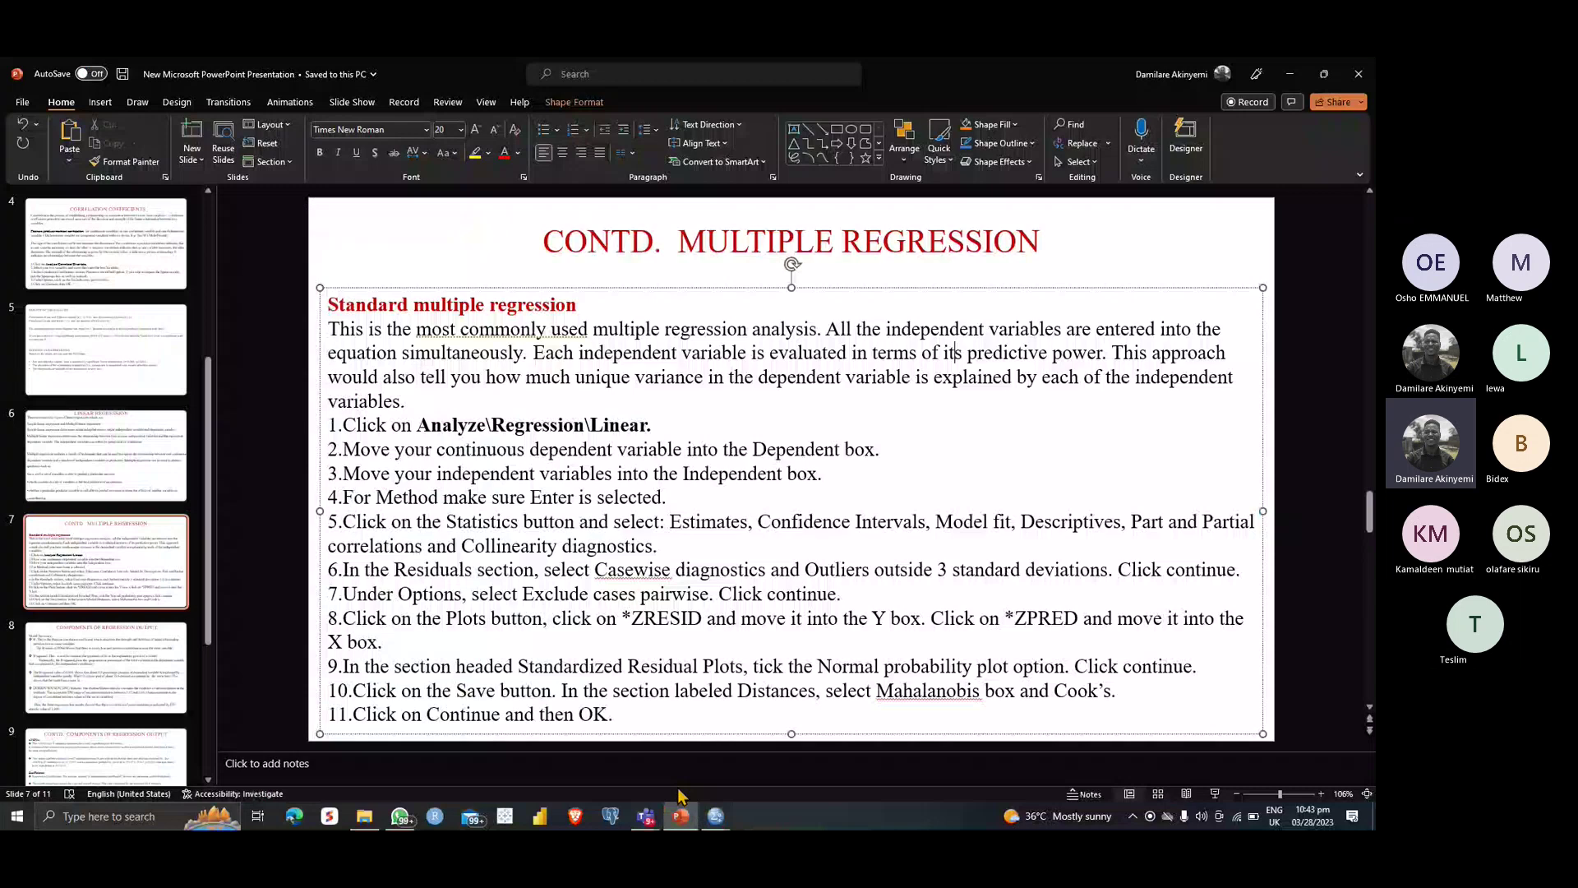
# Step: Show the Components of Regression Output slide, and switch to the SPSS output window
pyautogui.click(105, 668)
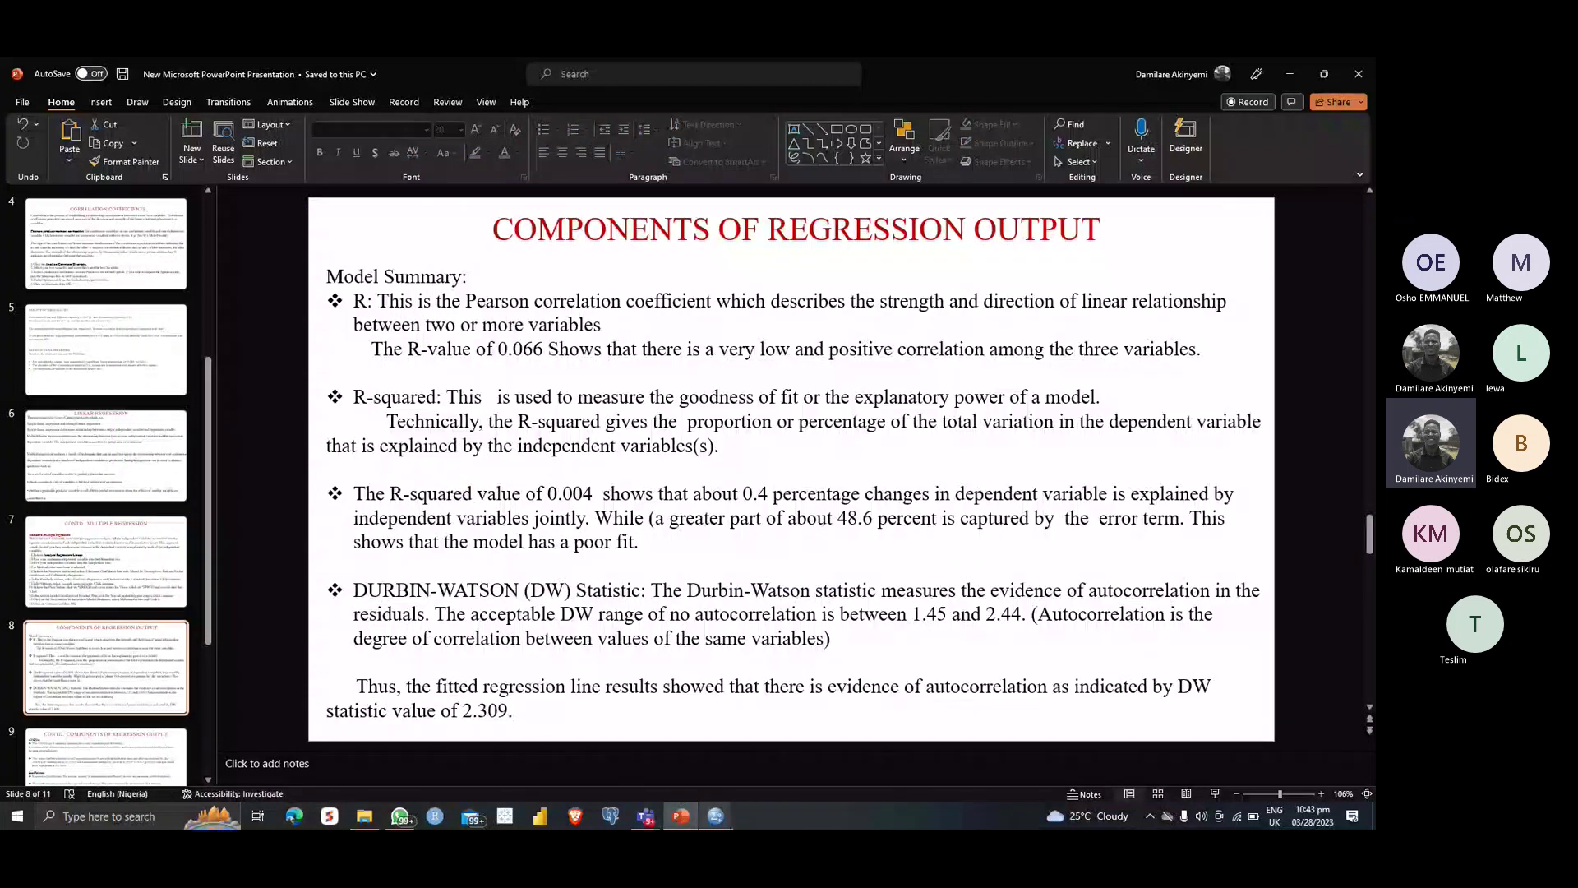
pyautogui.click(715, 815)
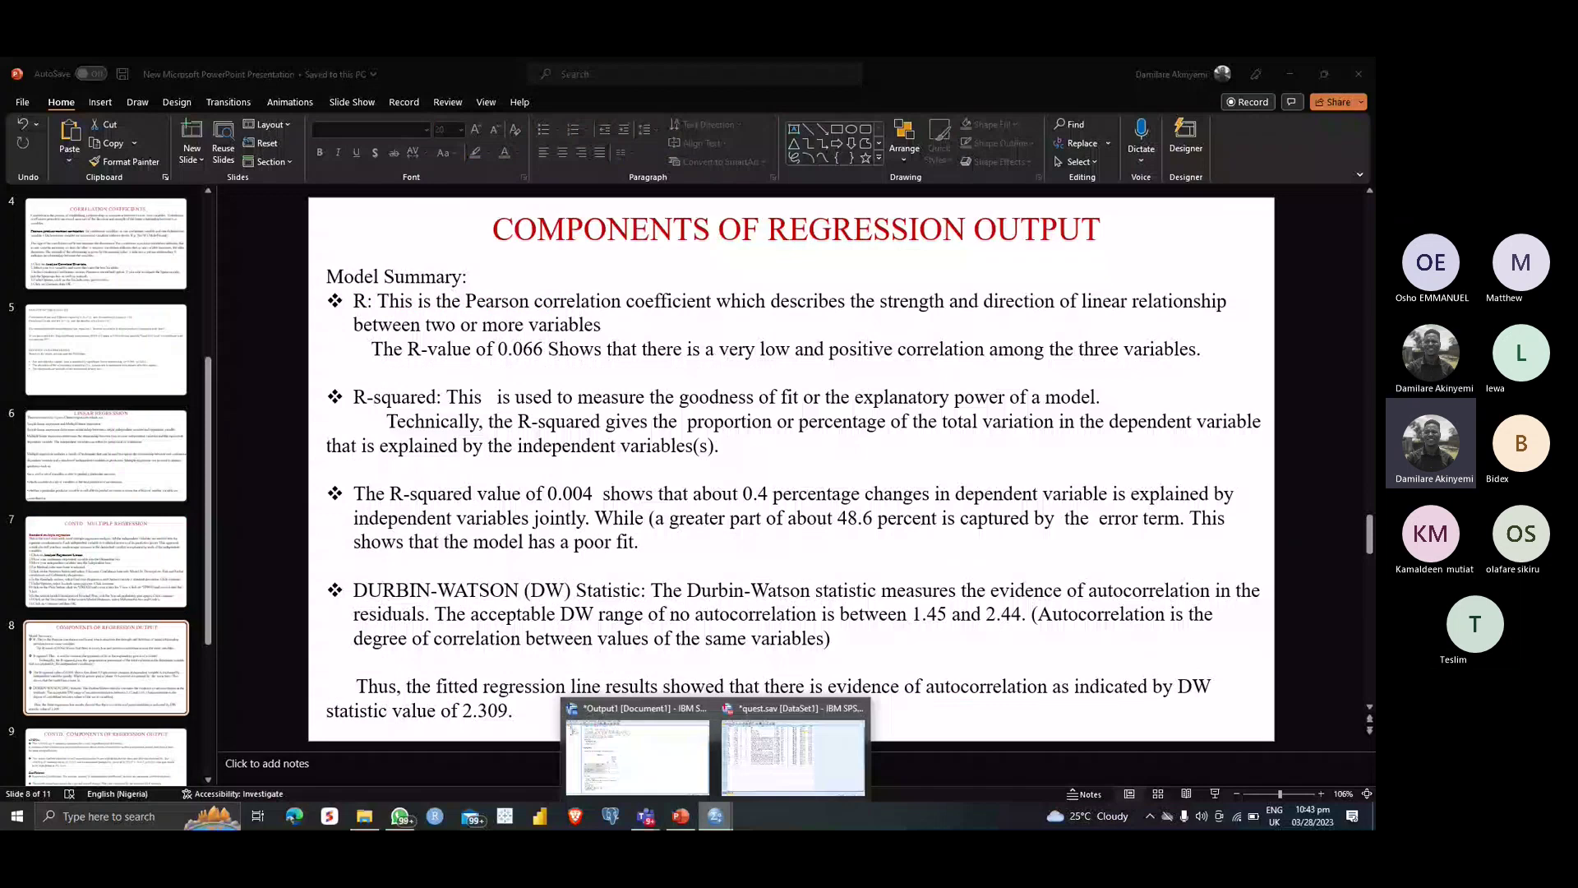
pyautogui.click(637, 752)
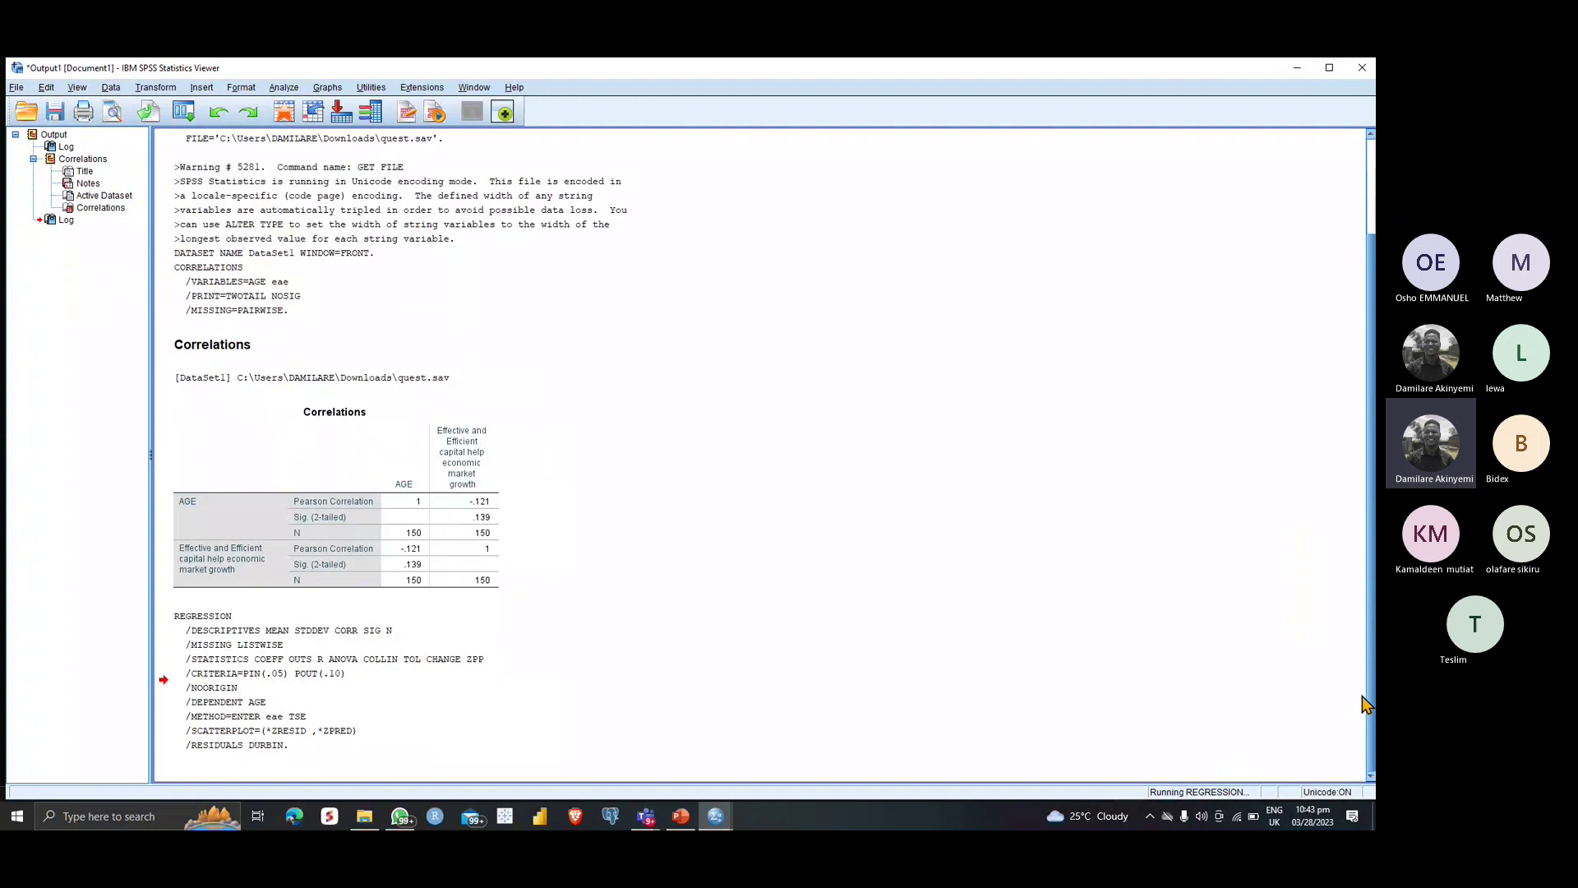
# Step: Examine the Descriptive Statistics and Correlations tables in the Regression section of the output
pyautogui.moveTo(1366, 704); pyautogui.dragTo(1366, 263)
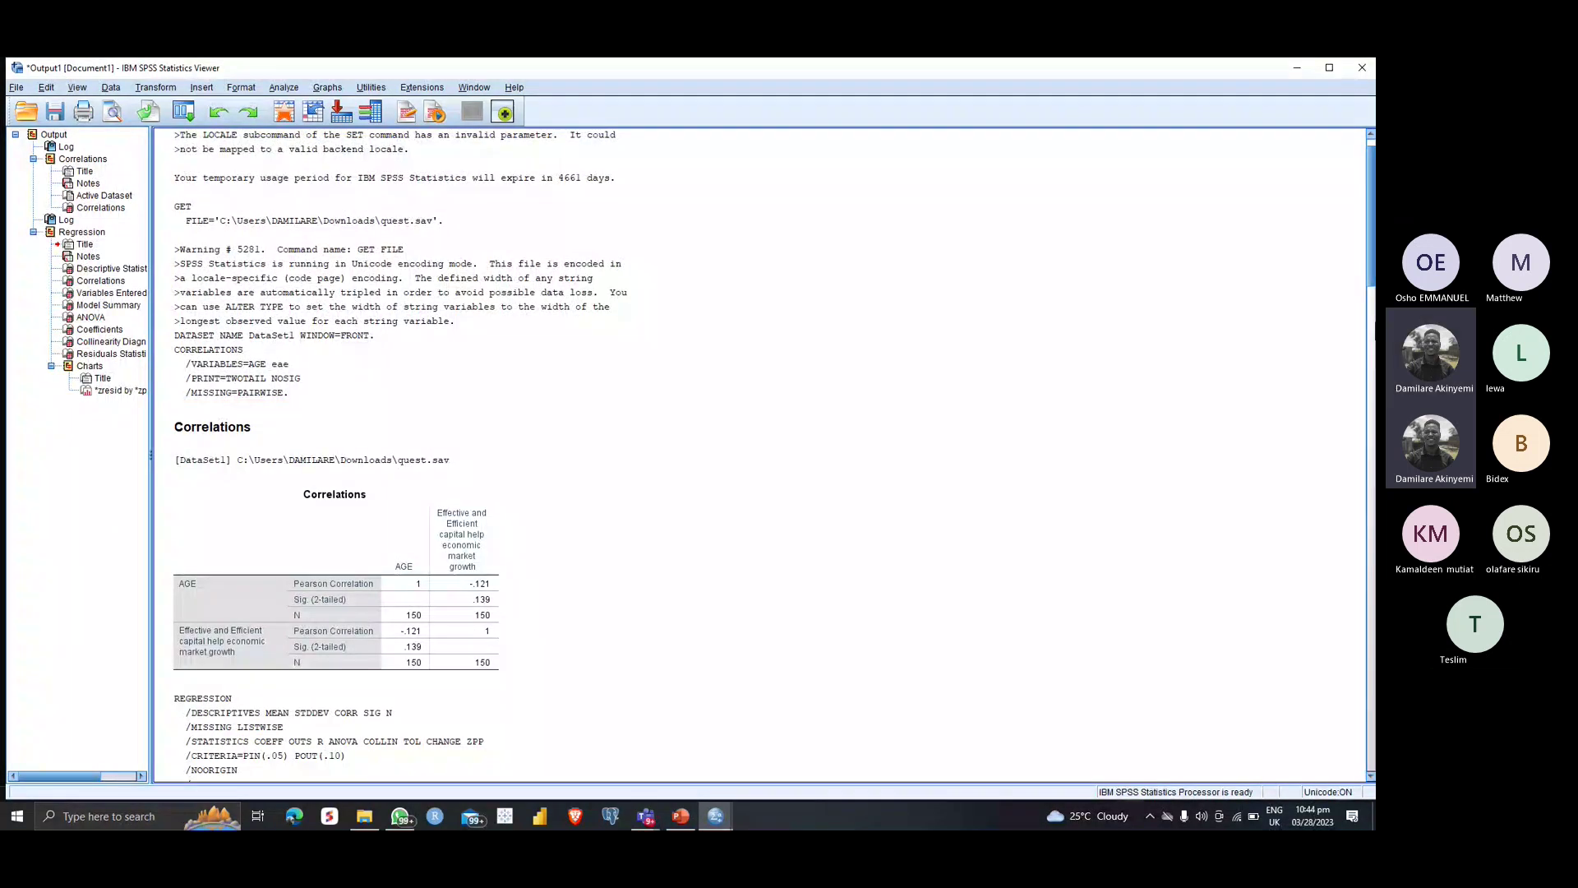
pyautogui.scroll(-5, 760, 452)
pyautogui.scroll(-7, 760, 453)
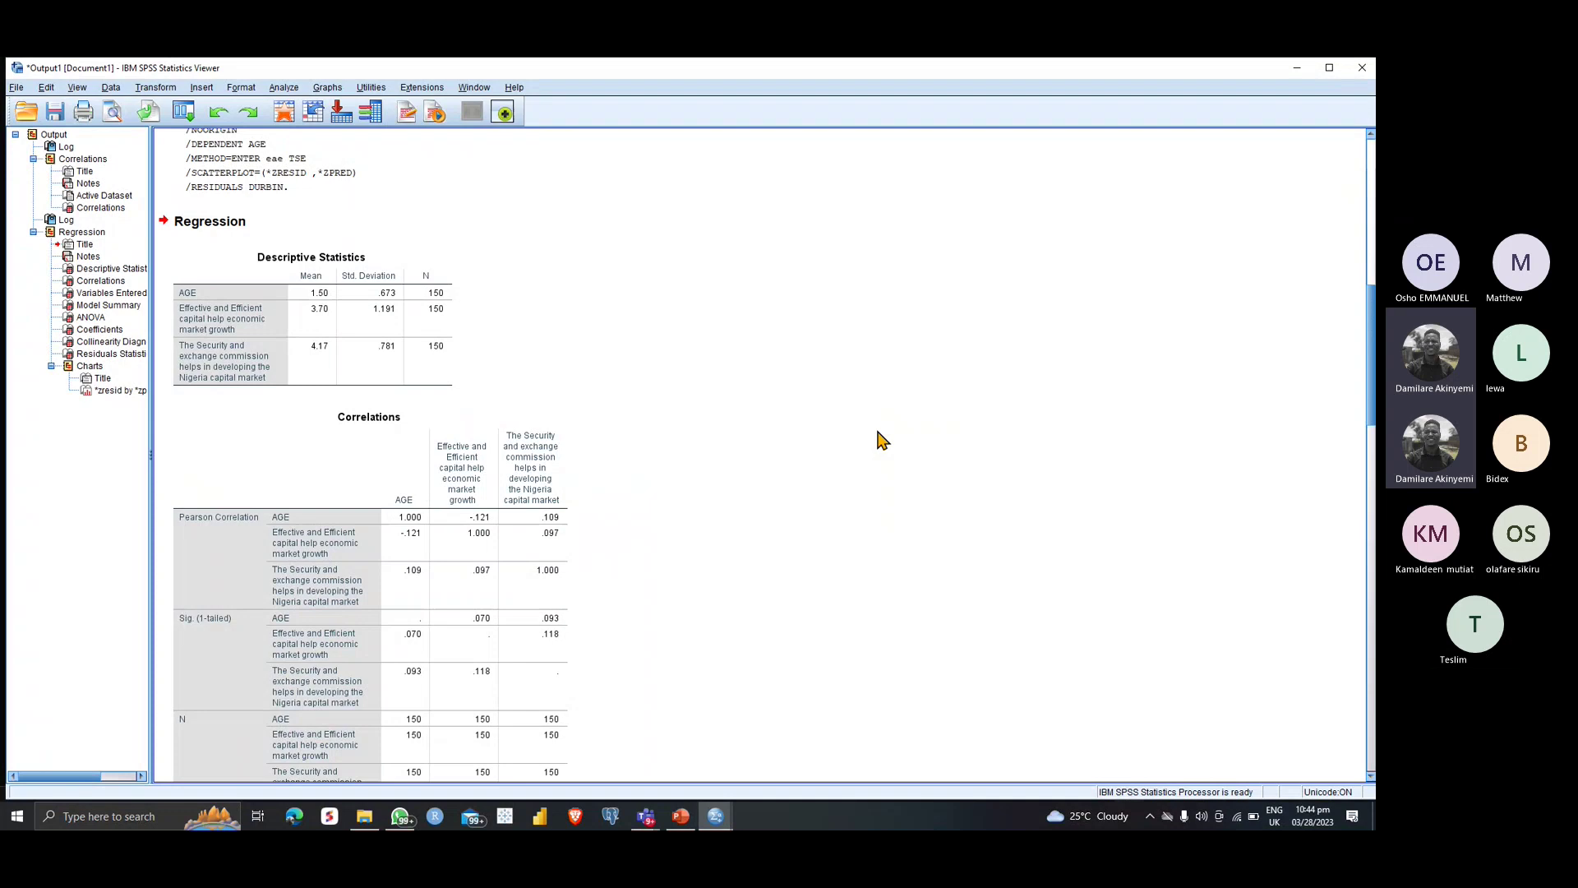
pyautogui.click(377, 283)
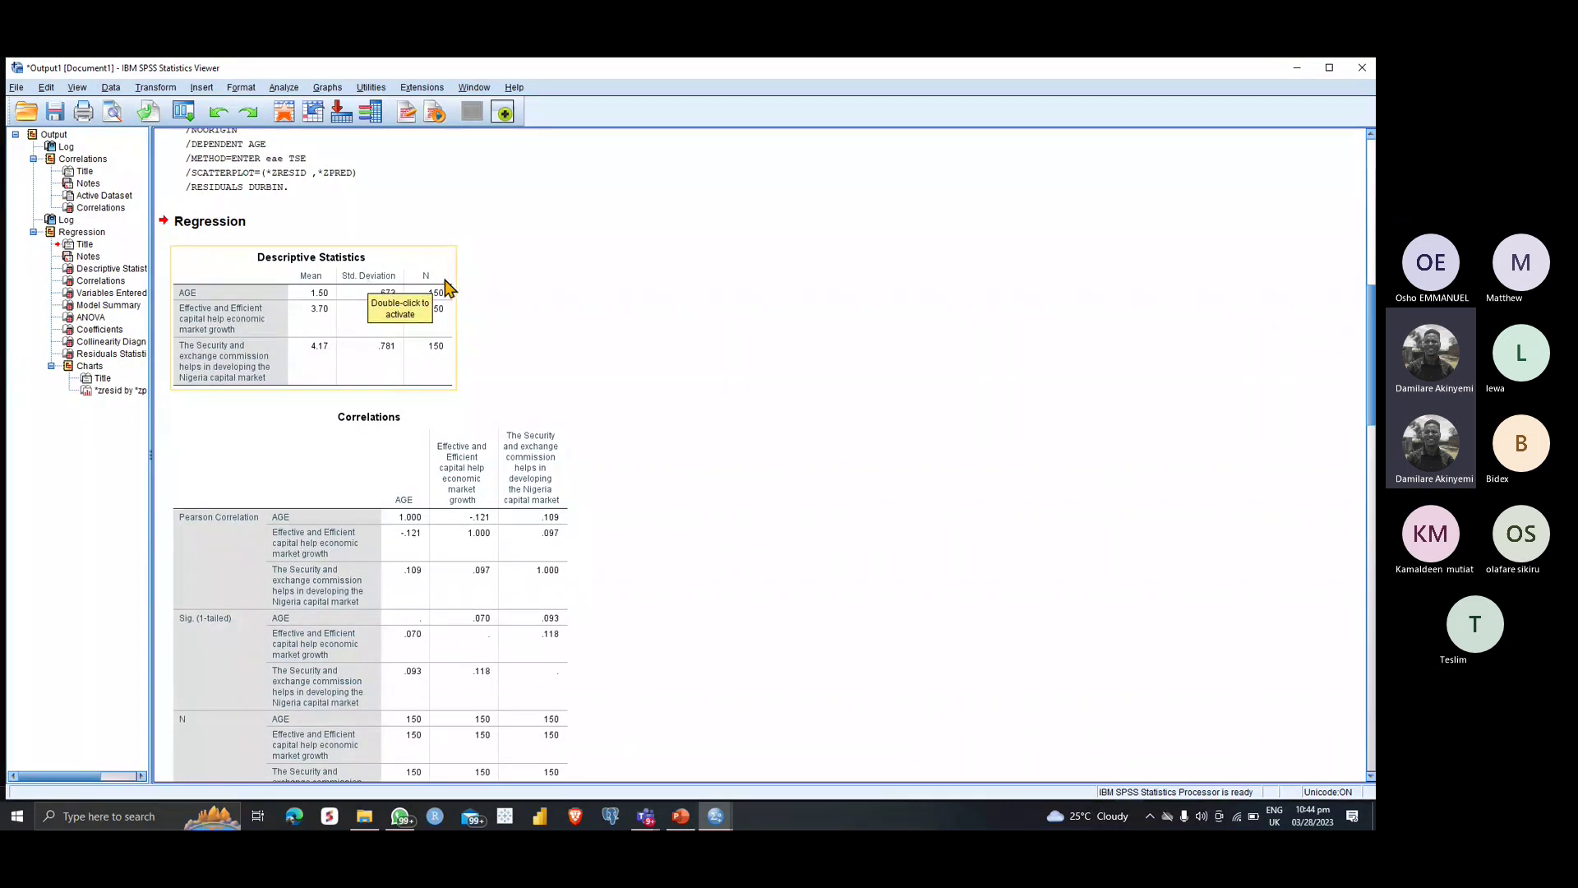
pyautogui.click(836, 641)
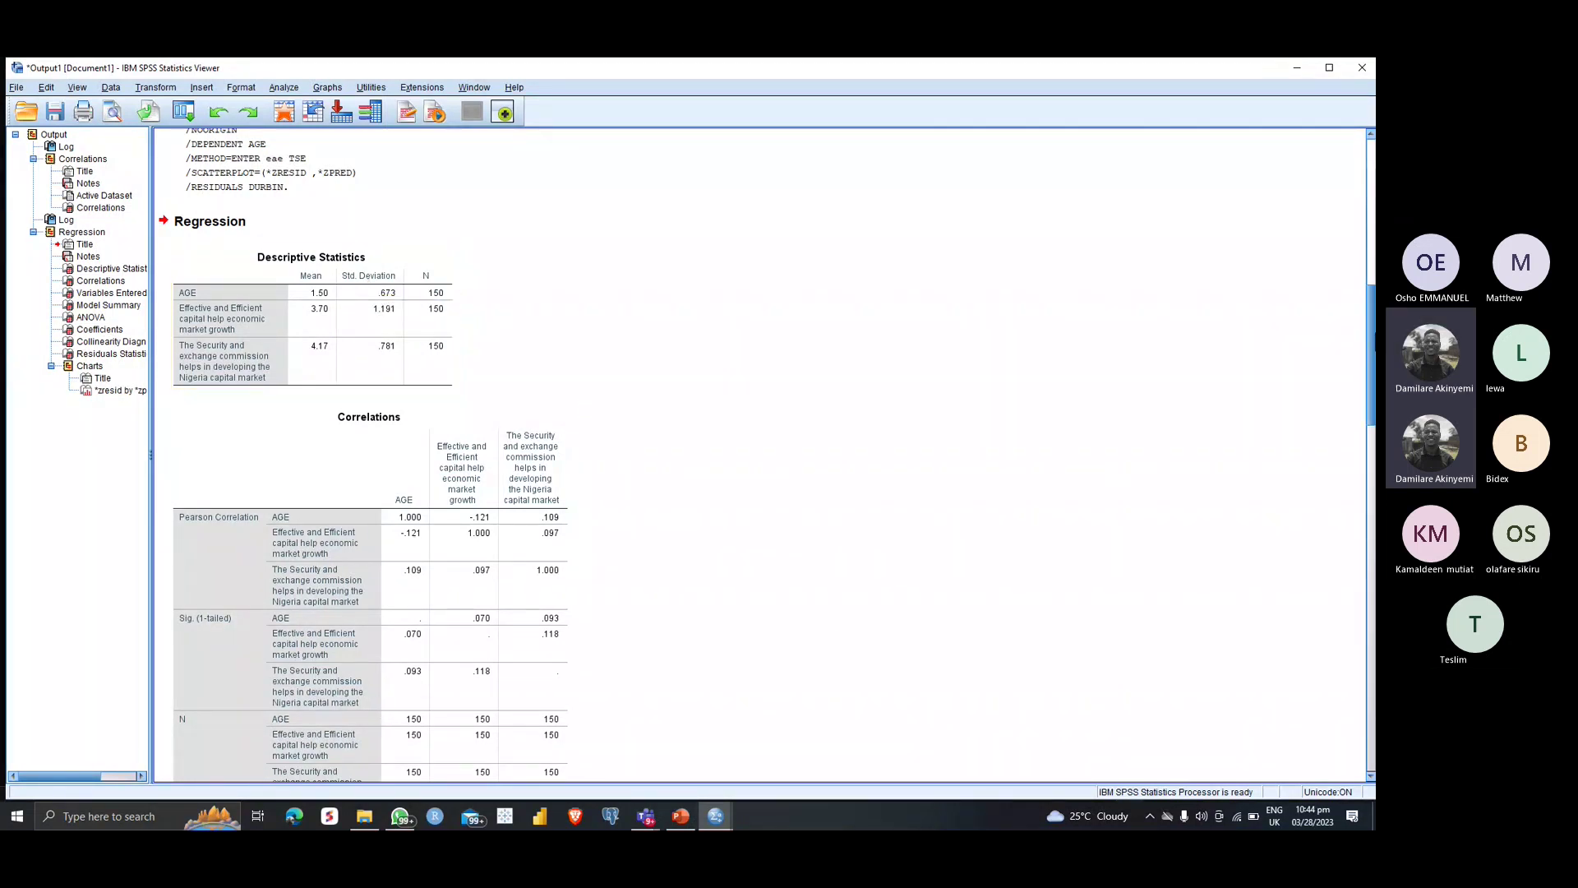
pyautogui.moveTo(1372, 352); pyautogui.dragTo(1374, 400)
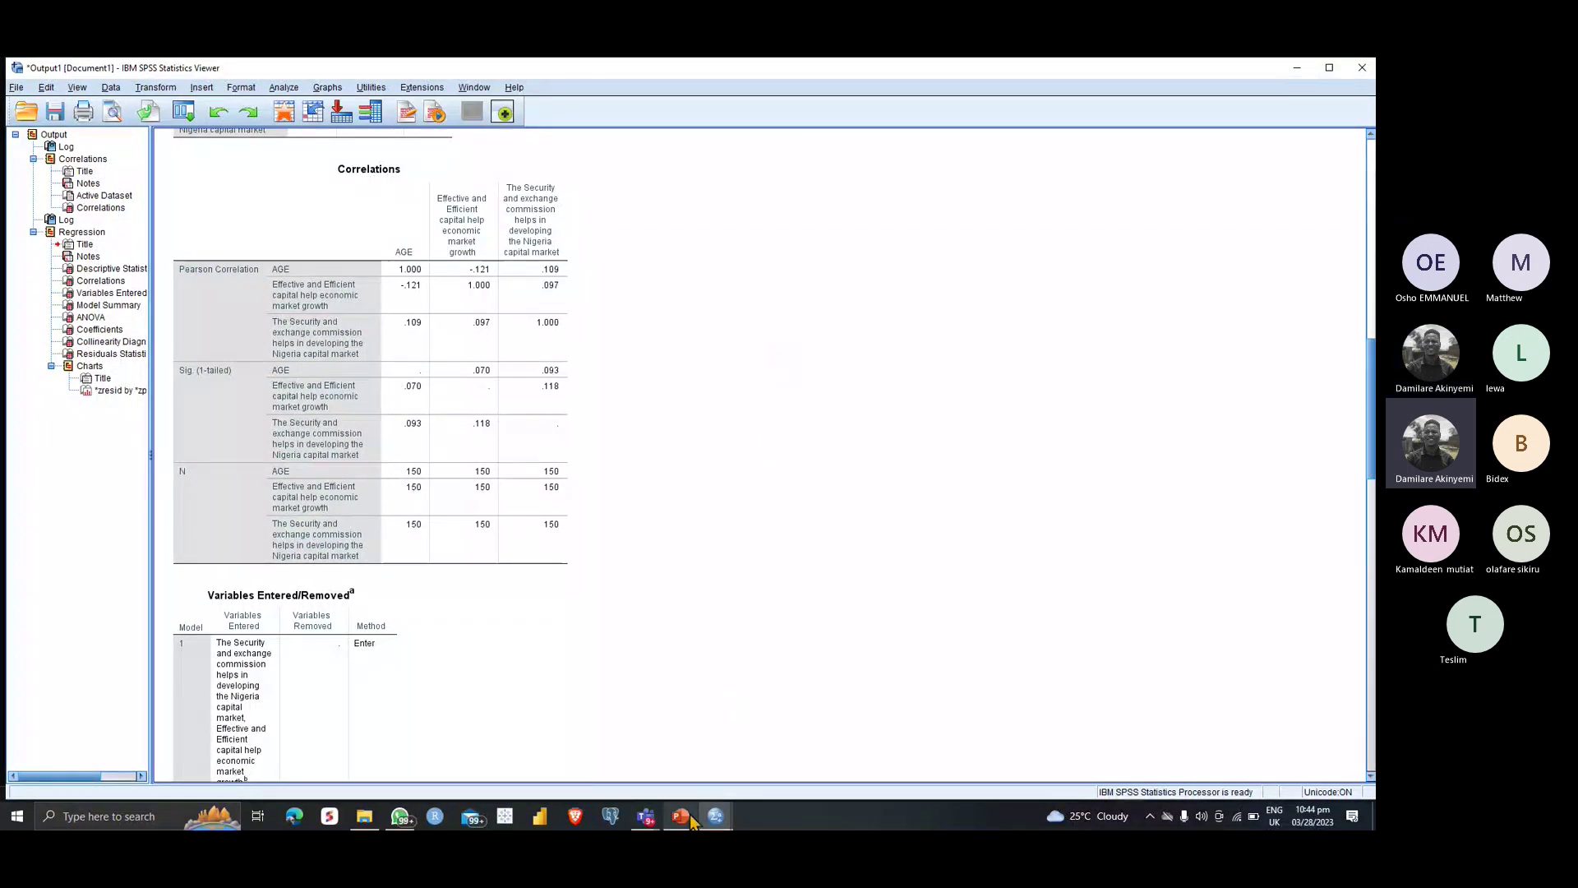
# Step: Review the remaining regression output down to the residual scatterplot, and return to the Model Summary, ANOVA and Coefficients tables
pyautogui.moveTo(691, 820)
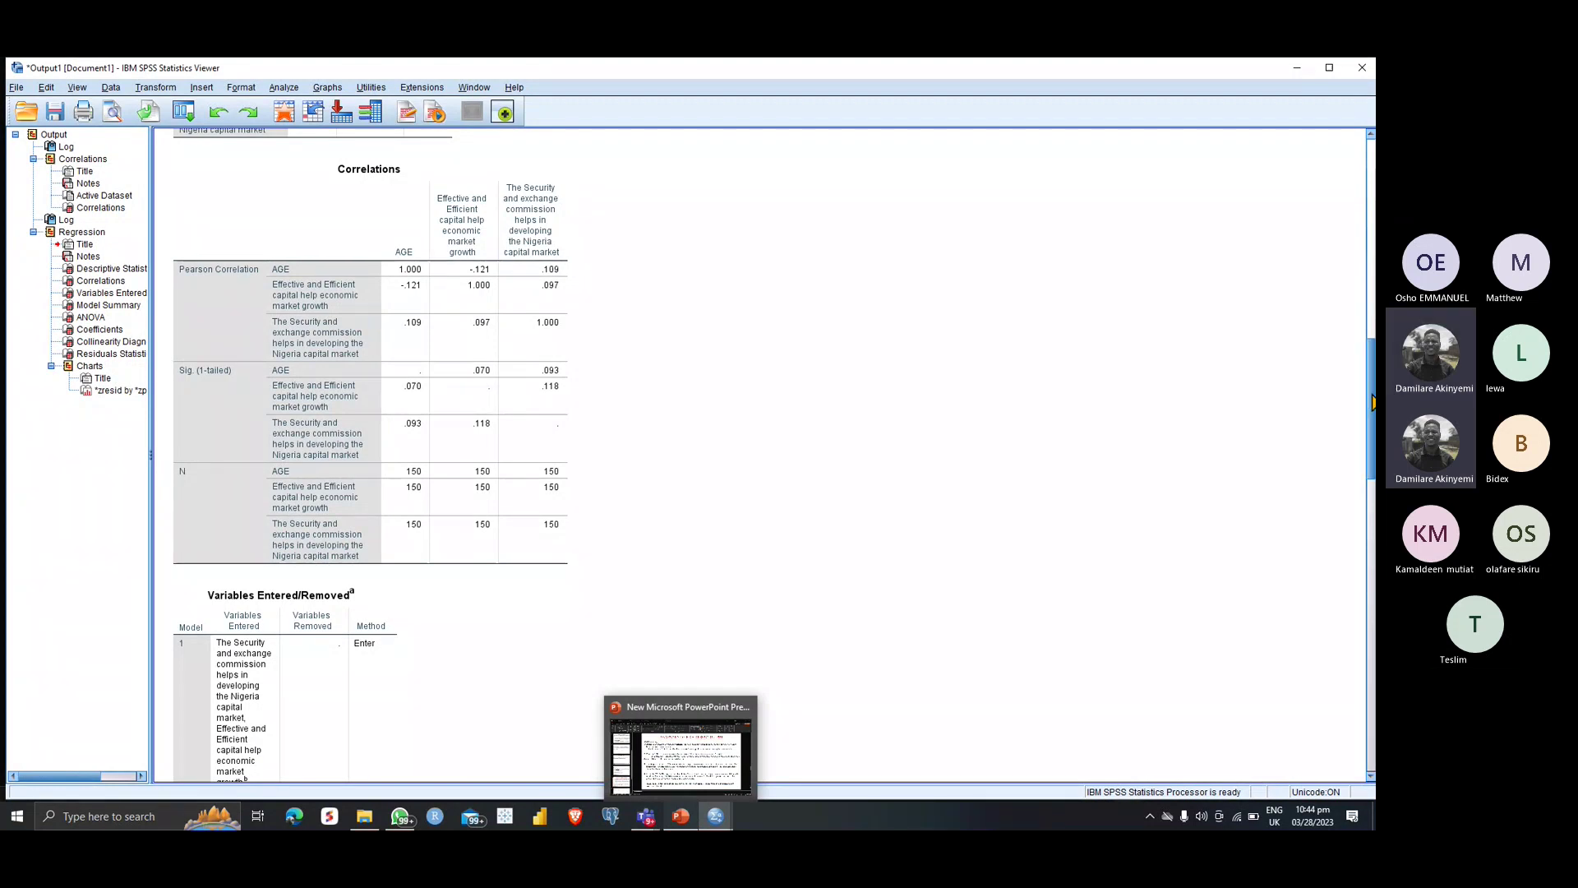
pyautogui.moveTo(1372, 403); pyautogui.dragTo(1371, 552)
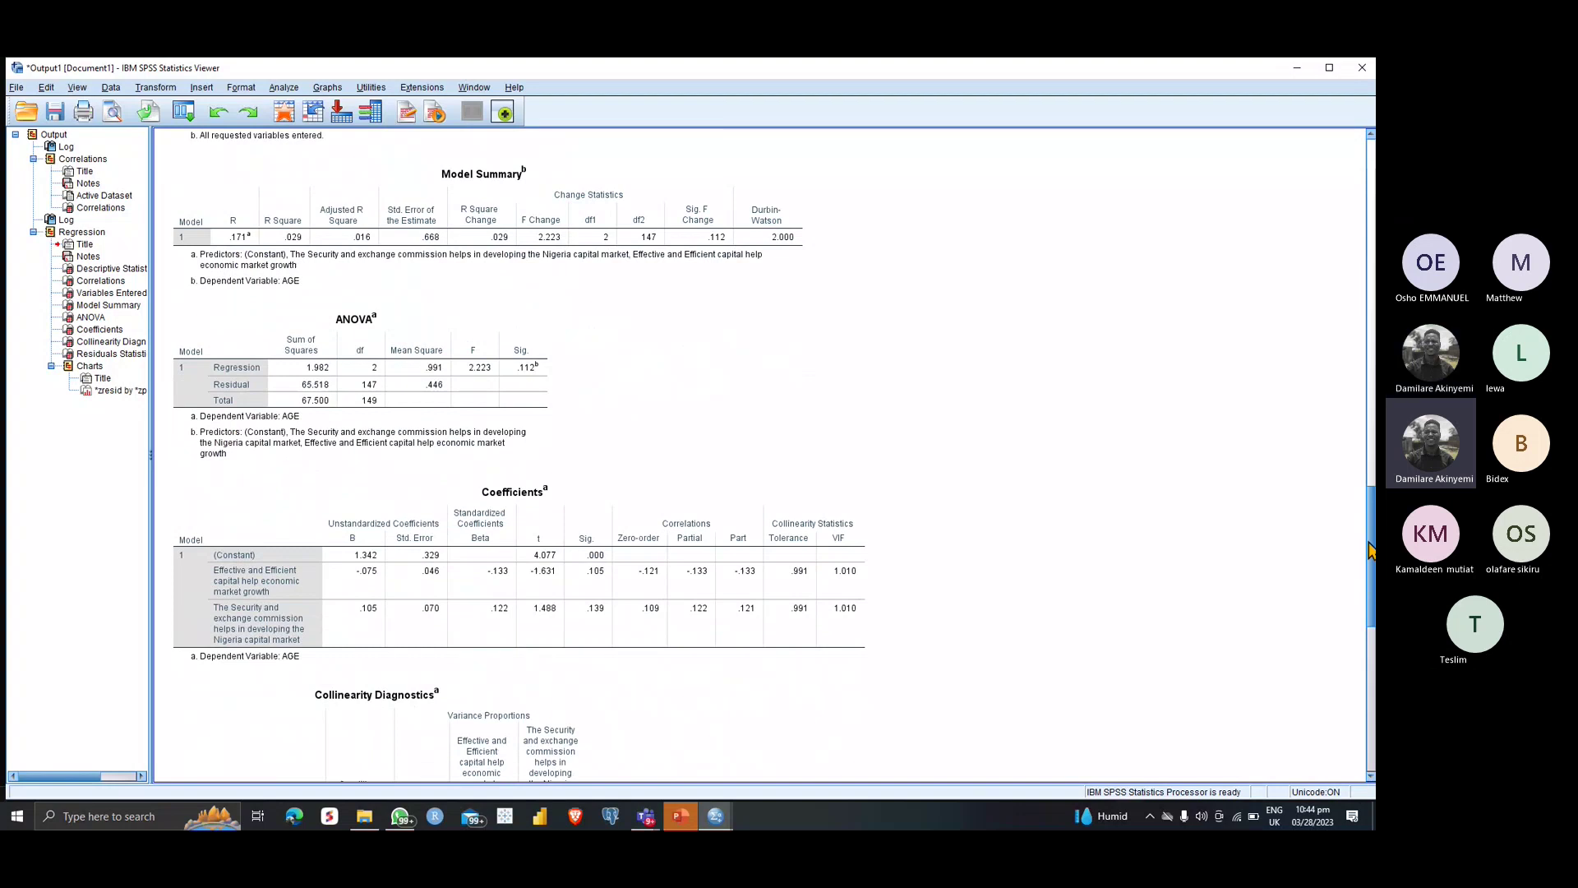
pyautogui.moveTo(1371, 550); pyautogui.dragTo(1372, 725)
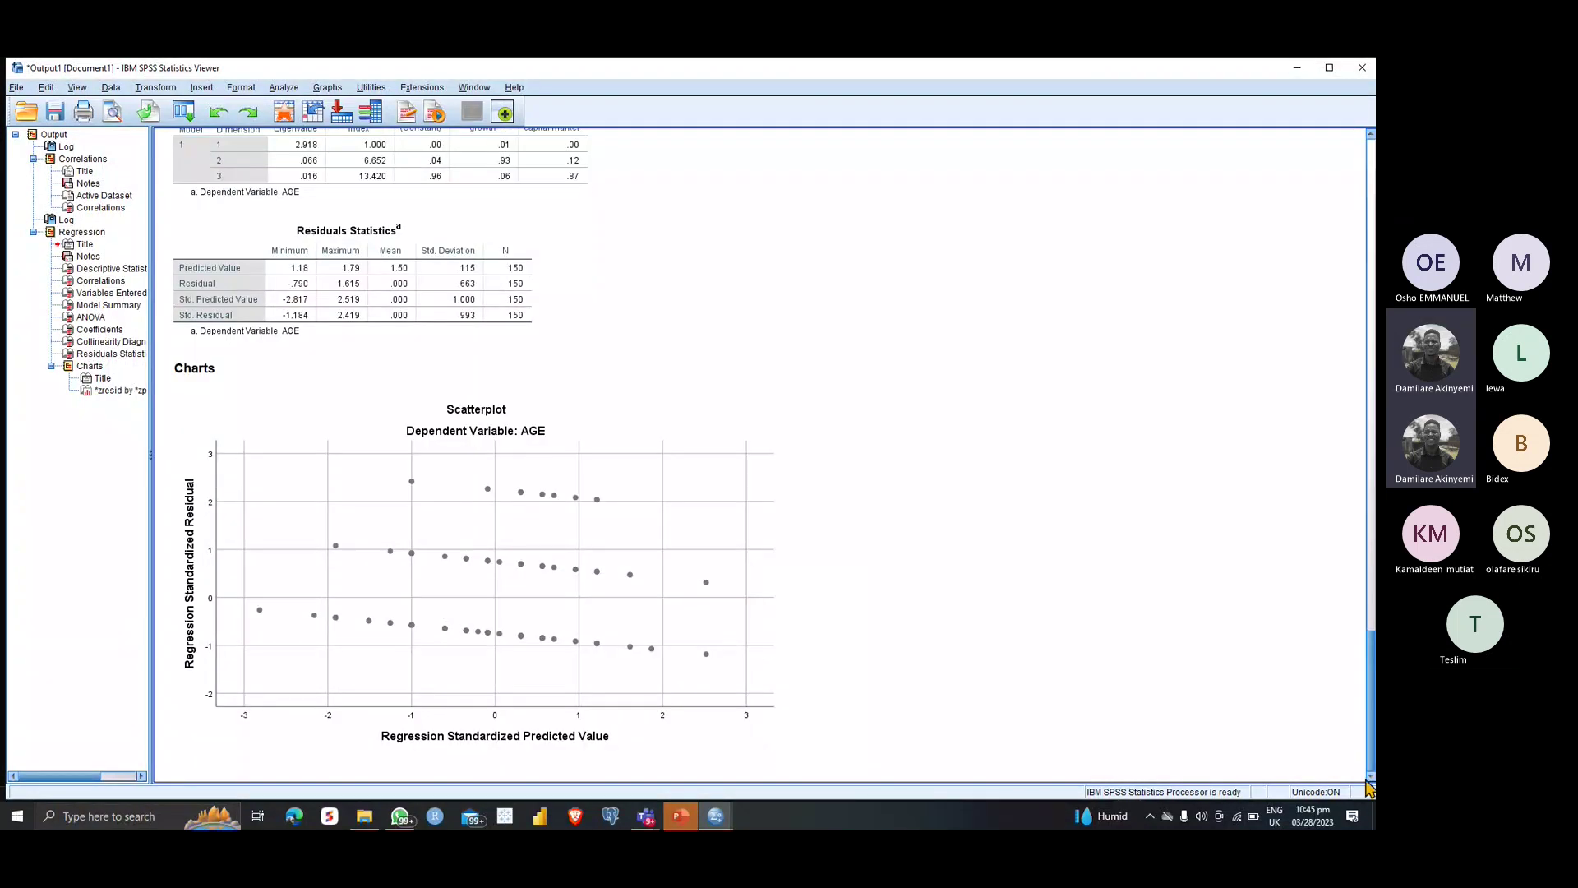
pyautogui.moveTo(1370, 709); pyautogui.dragTo(1361, 557)
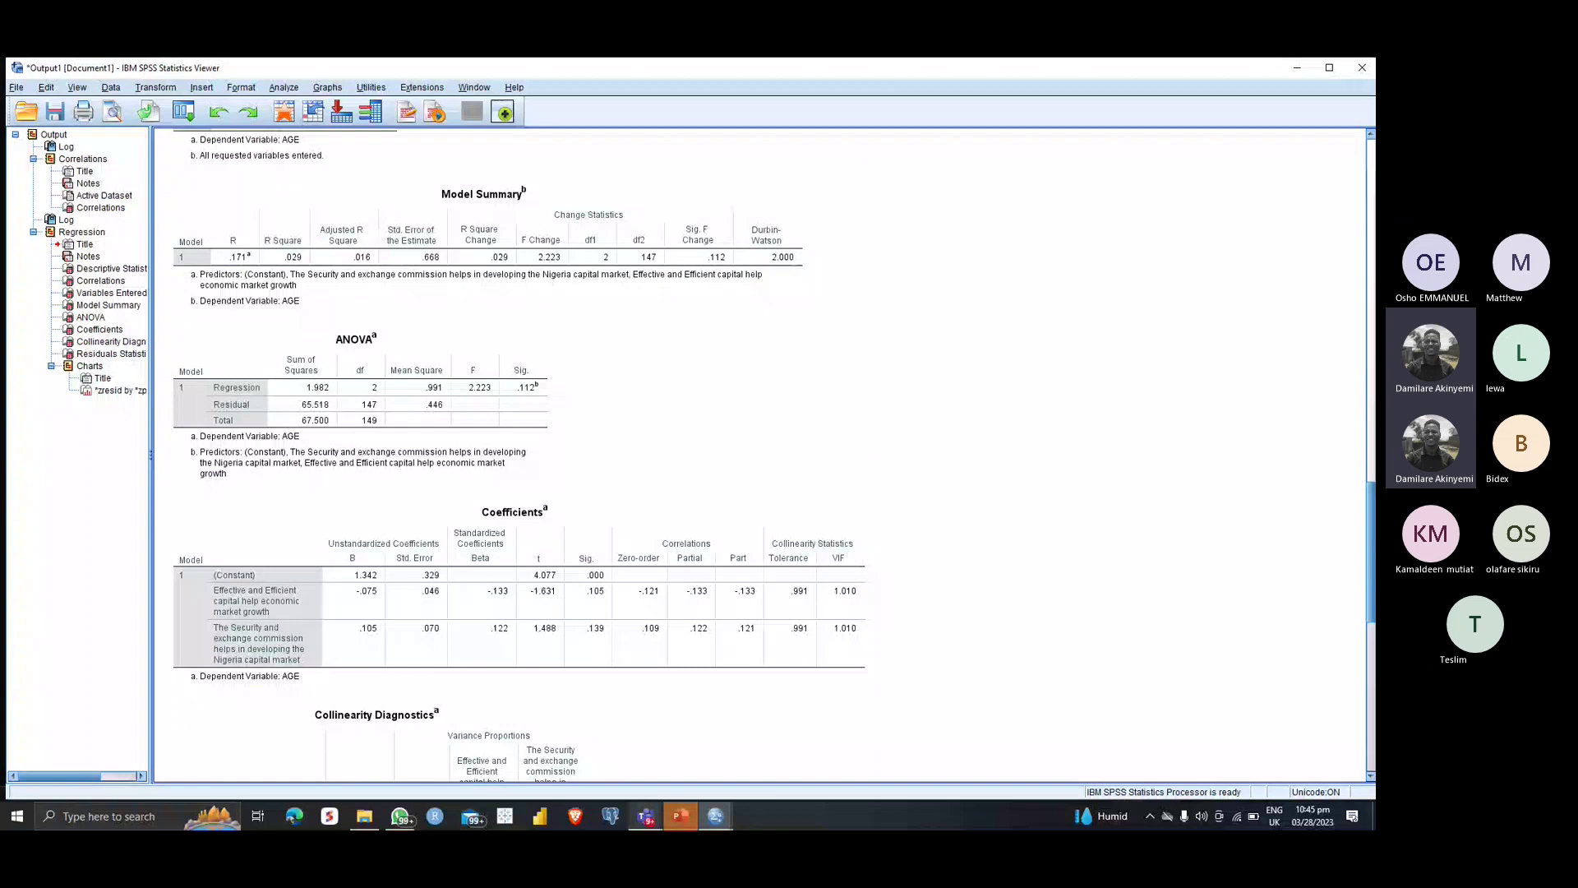
# Step: Compare the R explanation on the PowerPoint slide with the Model Summary table in the SPSS output
pyautogui.hotkey('alt', 'Tab')
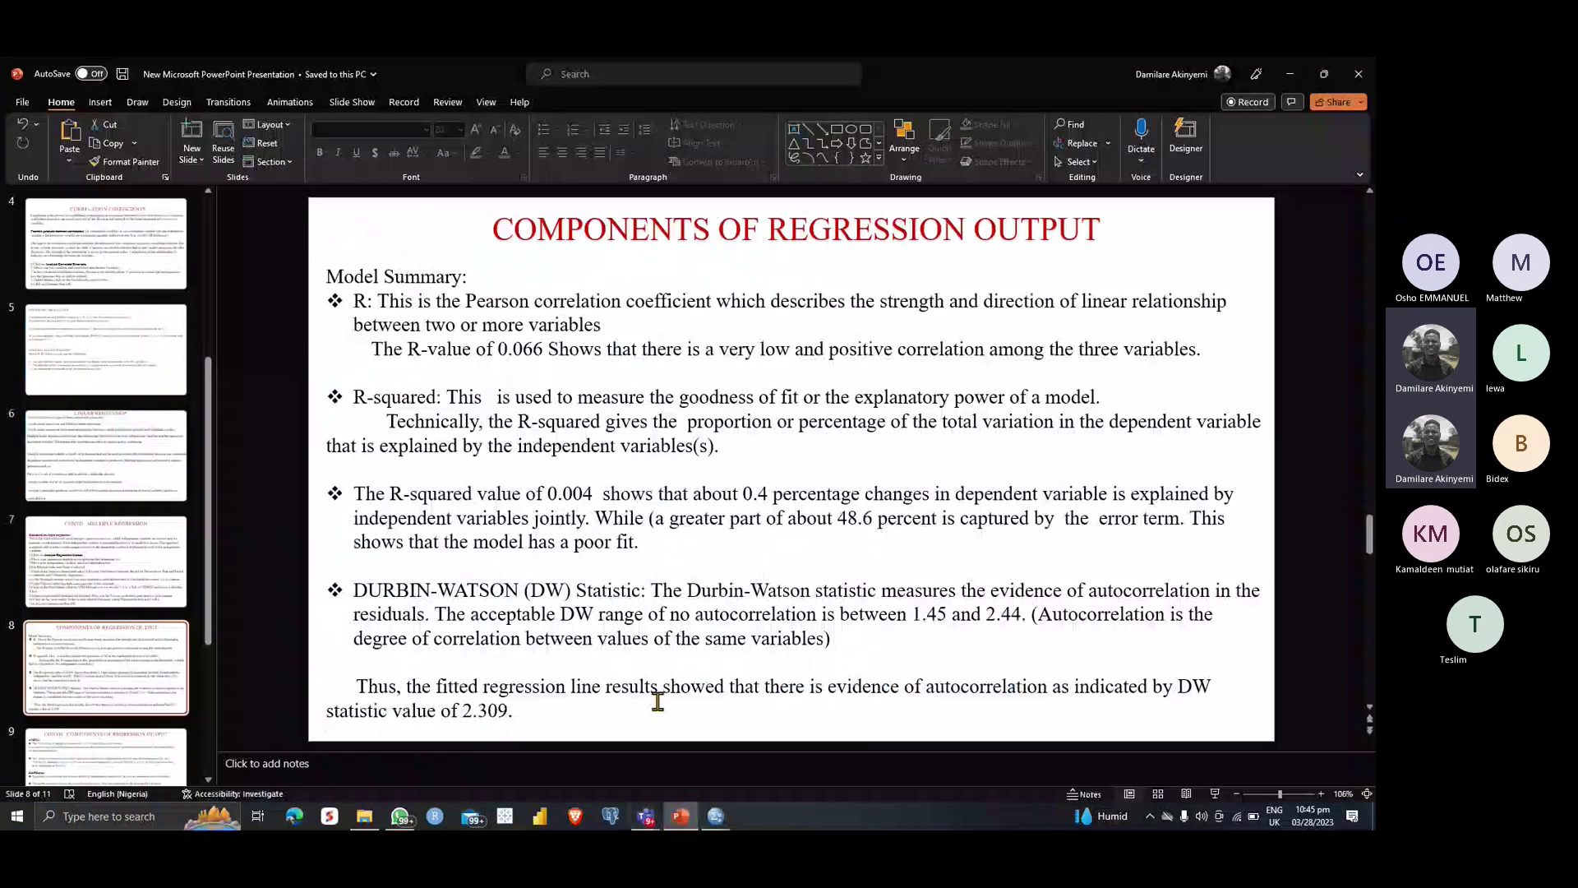
pyautogui.click(379, 292)
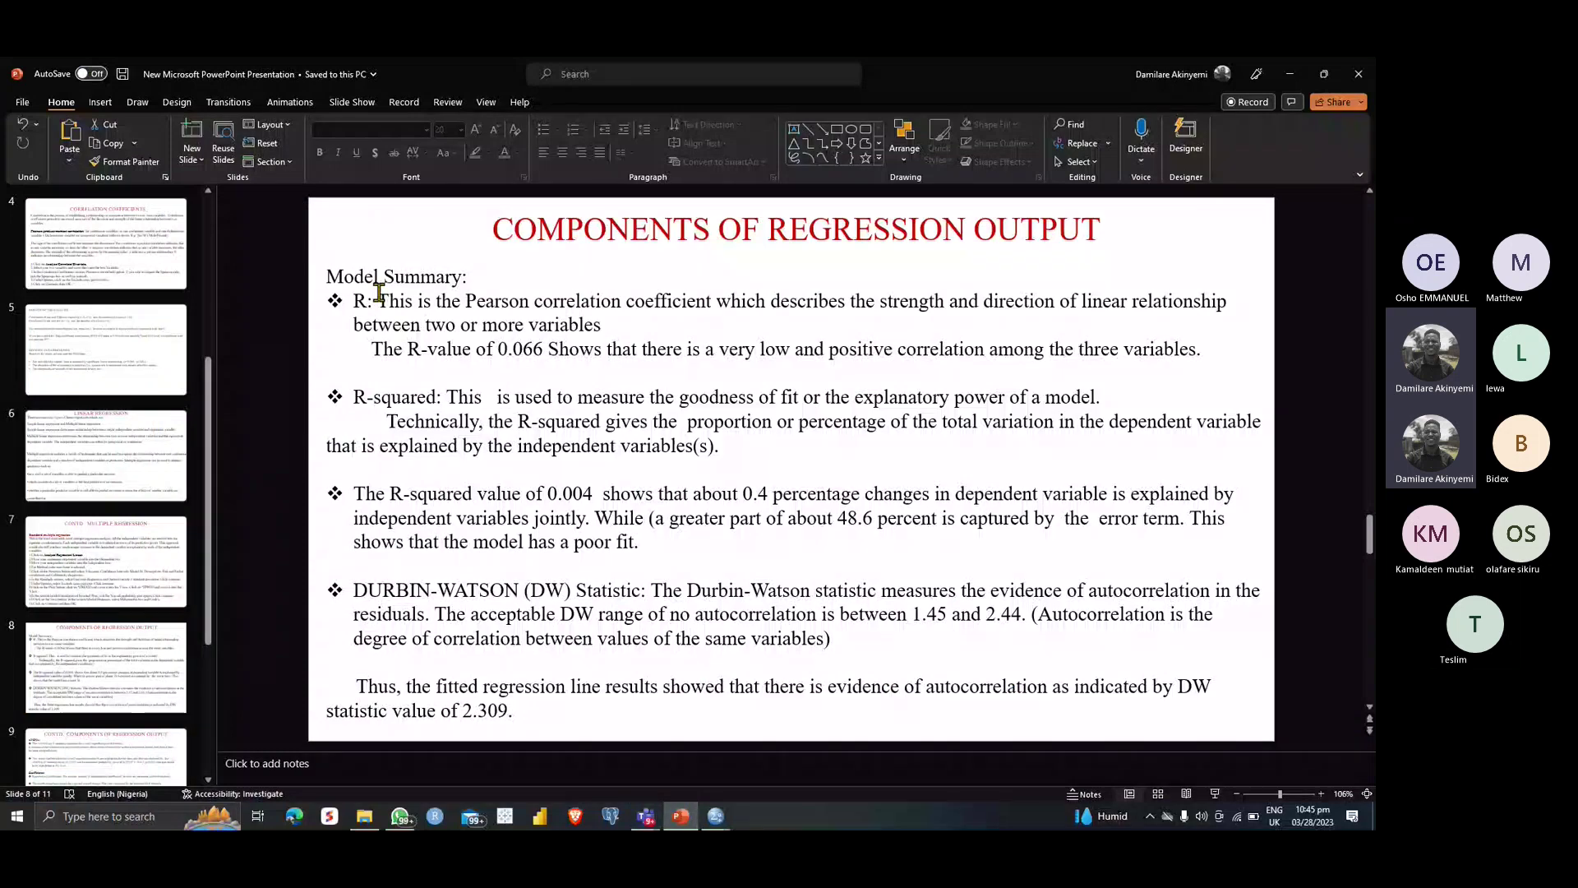
pyautogui.click(531, 301)
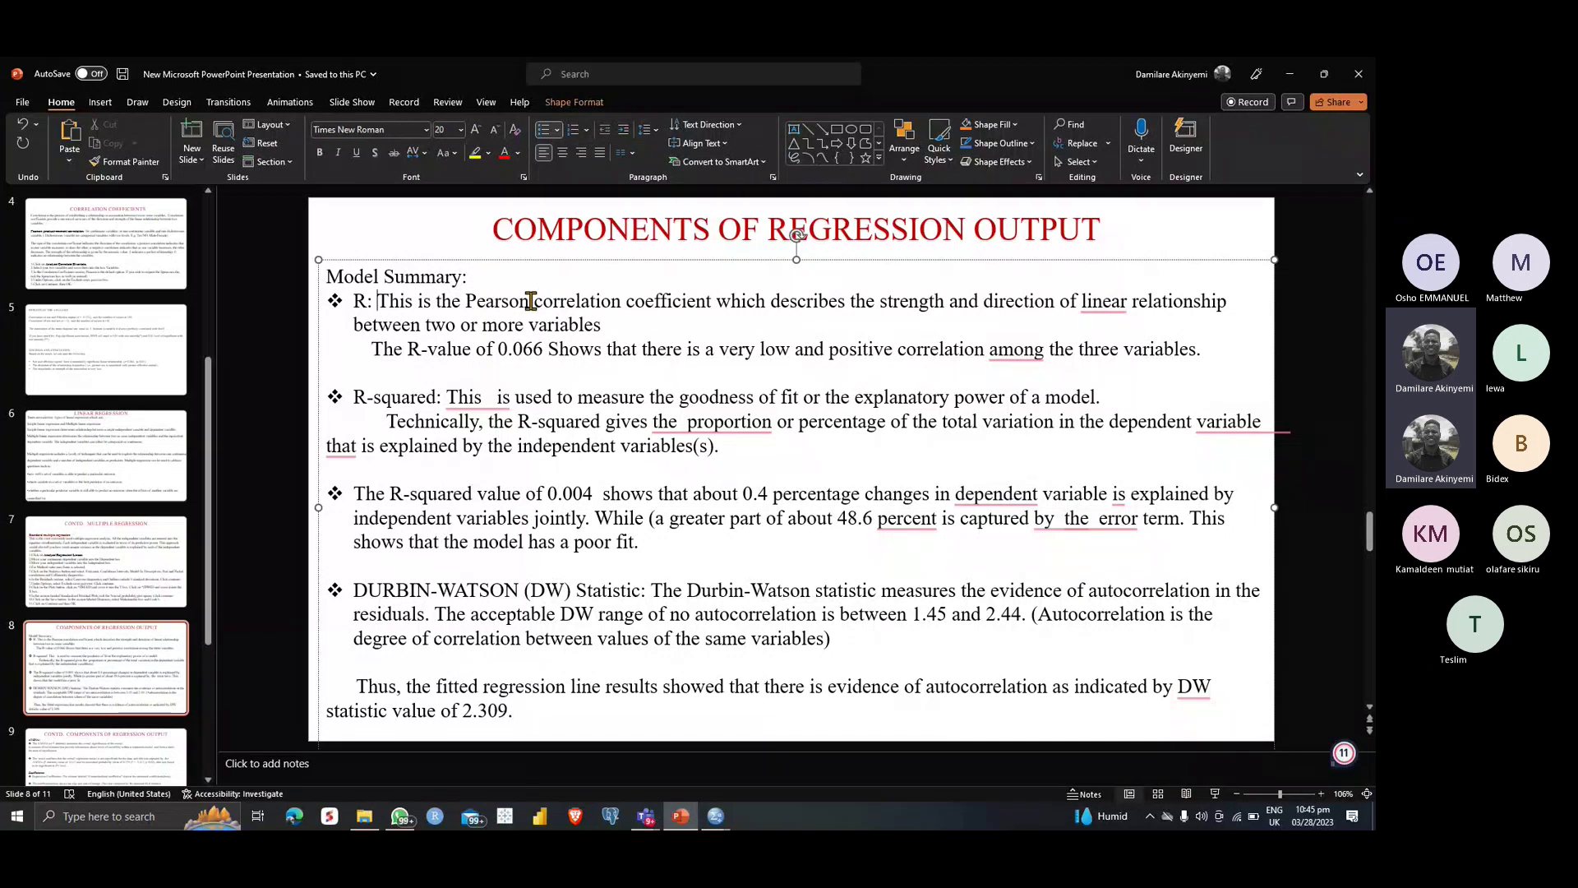
pyautogui.click(716, 818)
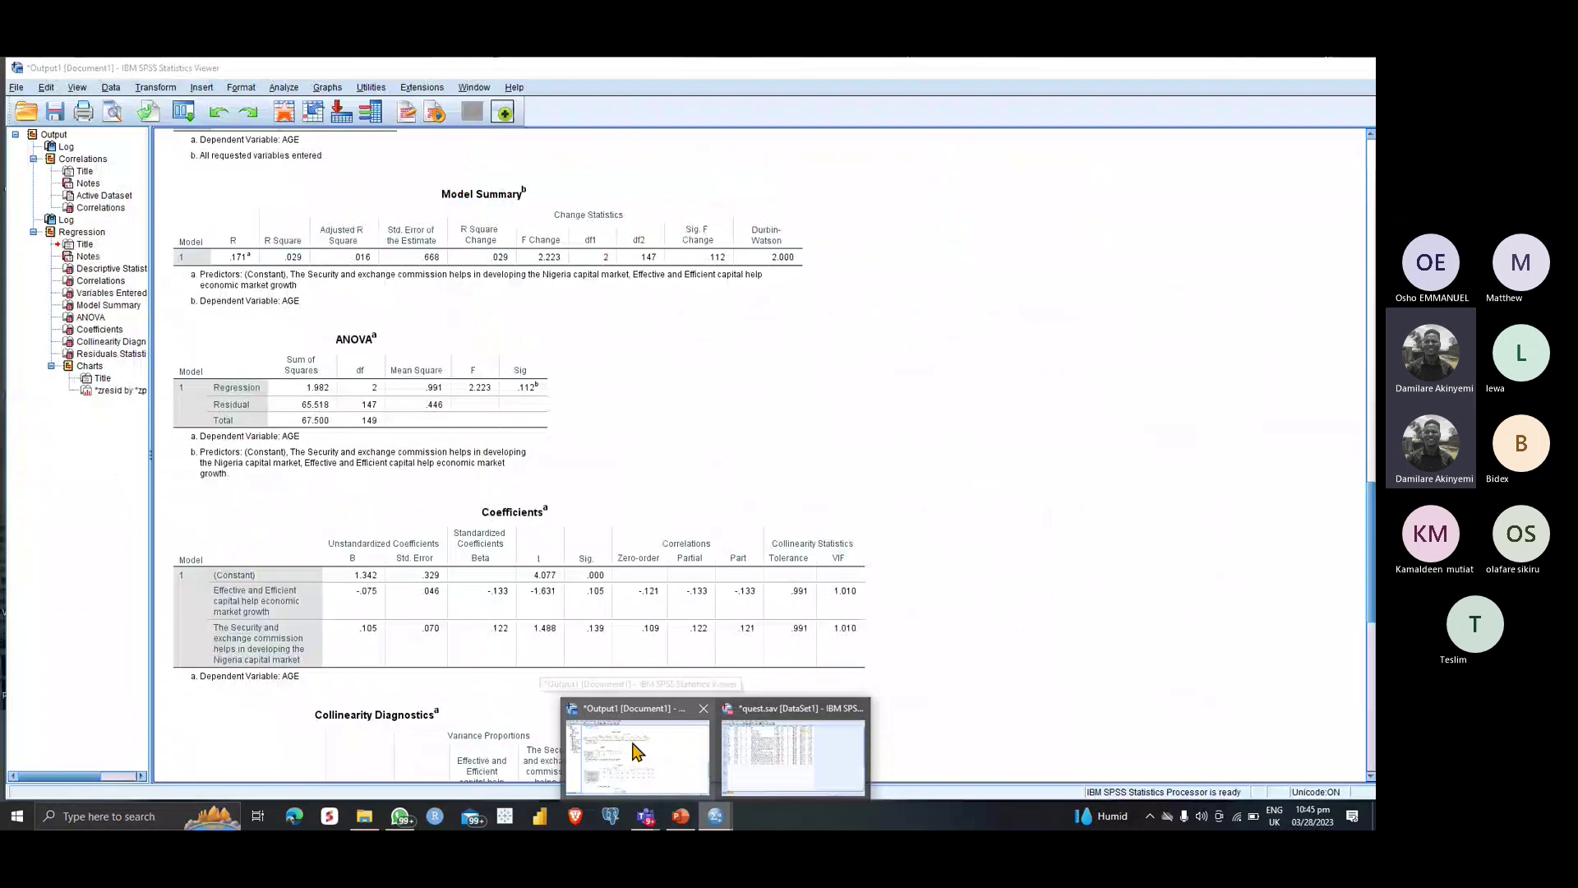
pyautogui.click(637, 752)
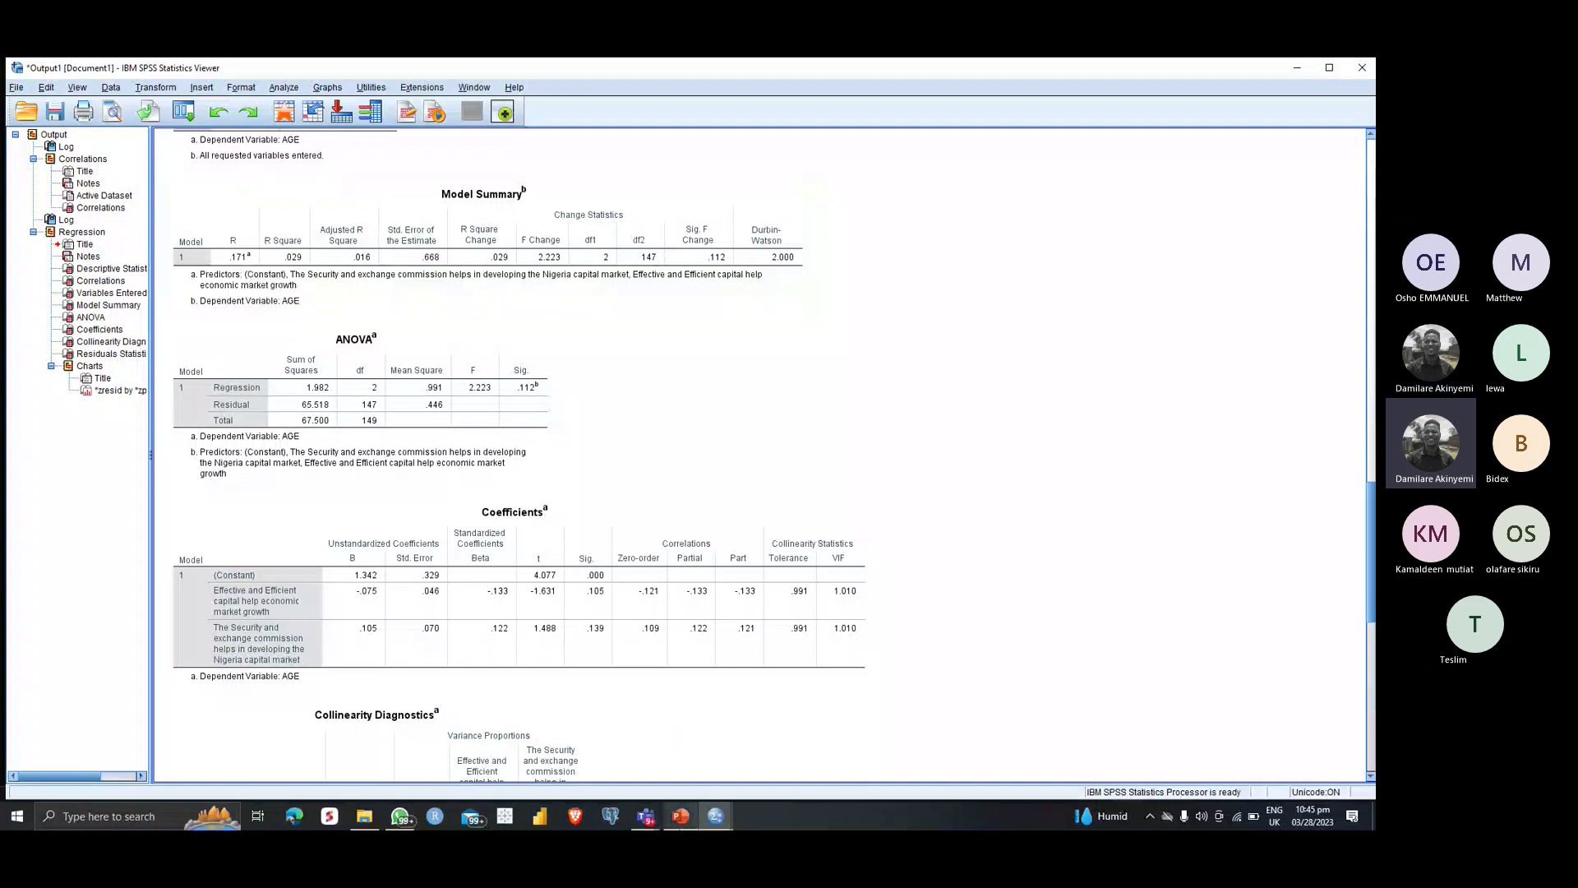
# Step: Set the R-value quoted on the PowerPoint slide to 0.171, checking it against the SPSS Model Summary table
pyautogui.click(681, 816)
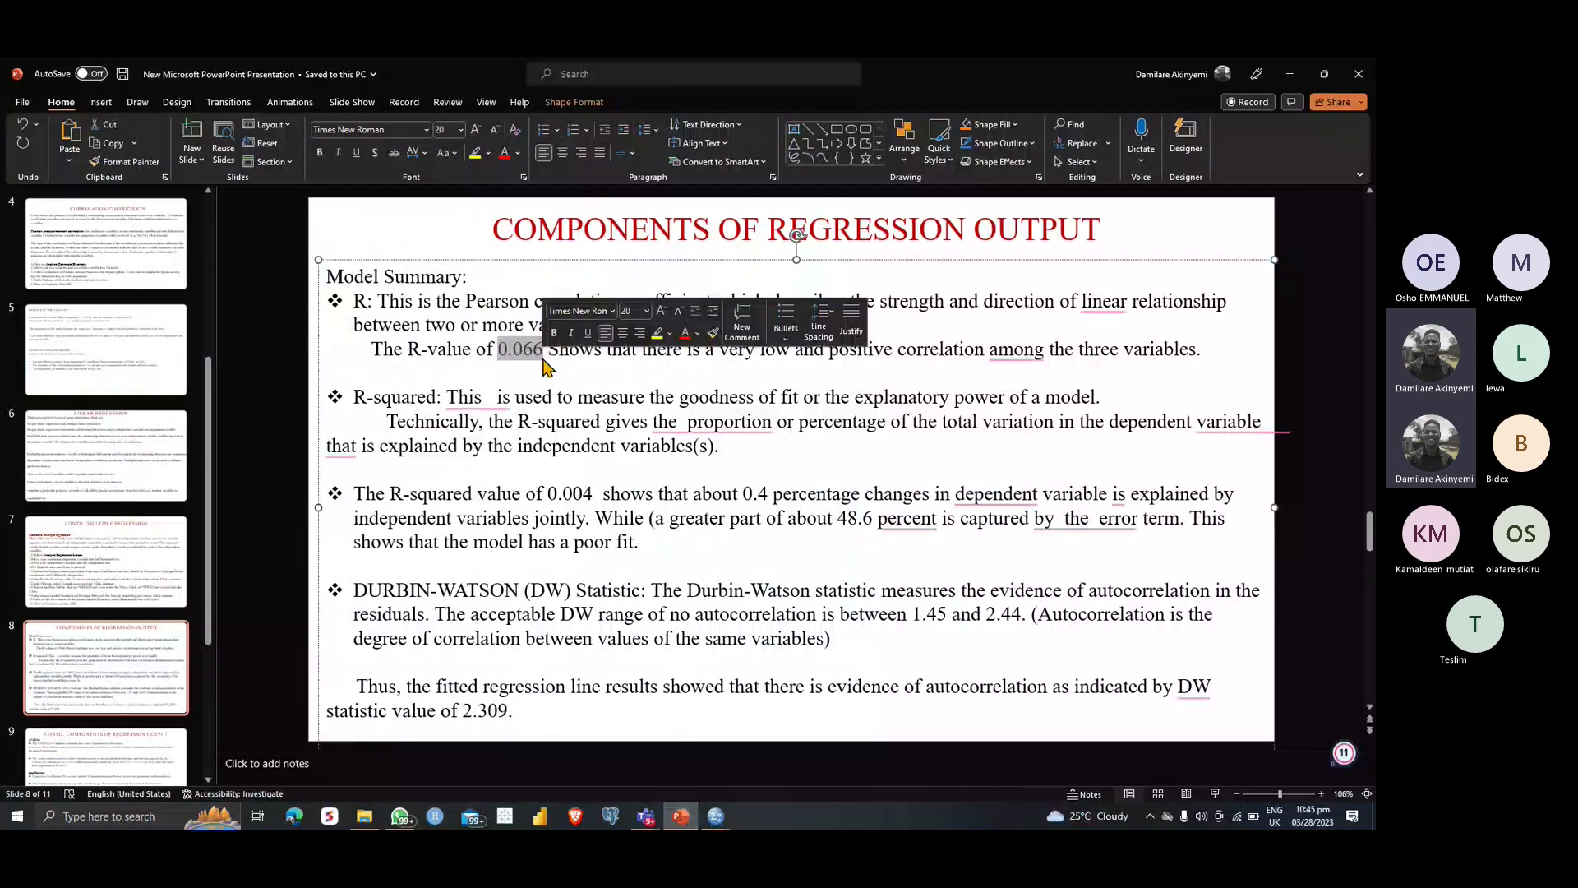
pyautogui.write('0.')
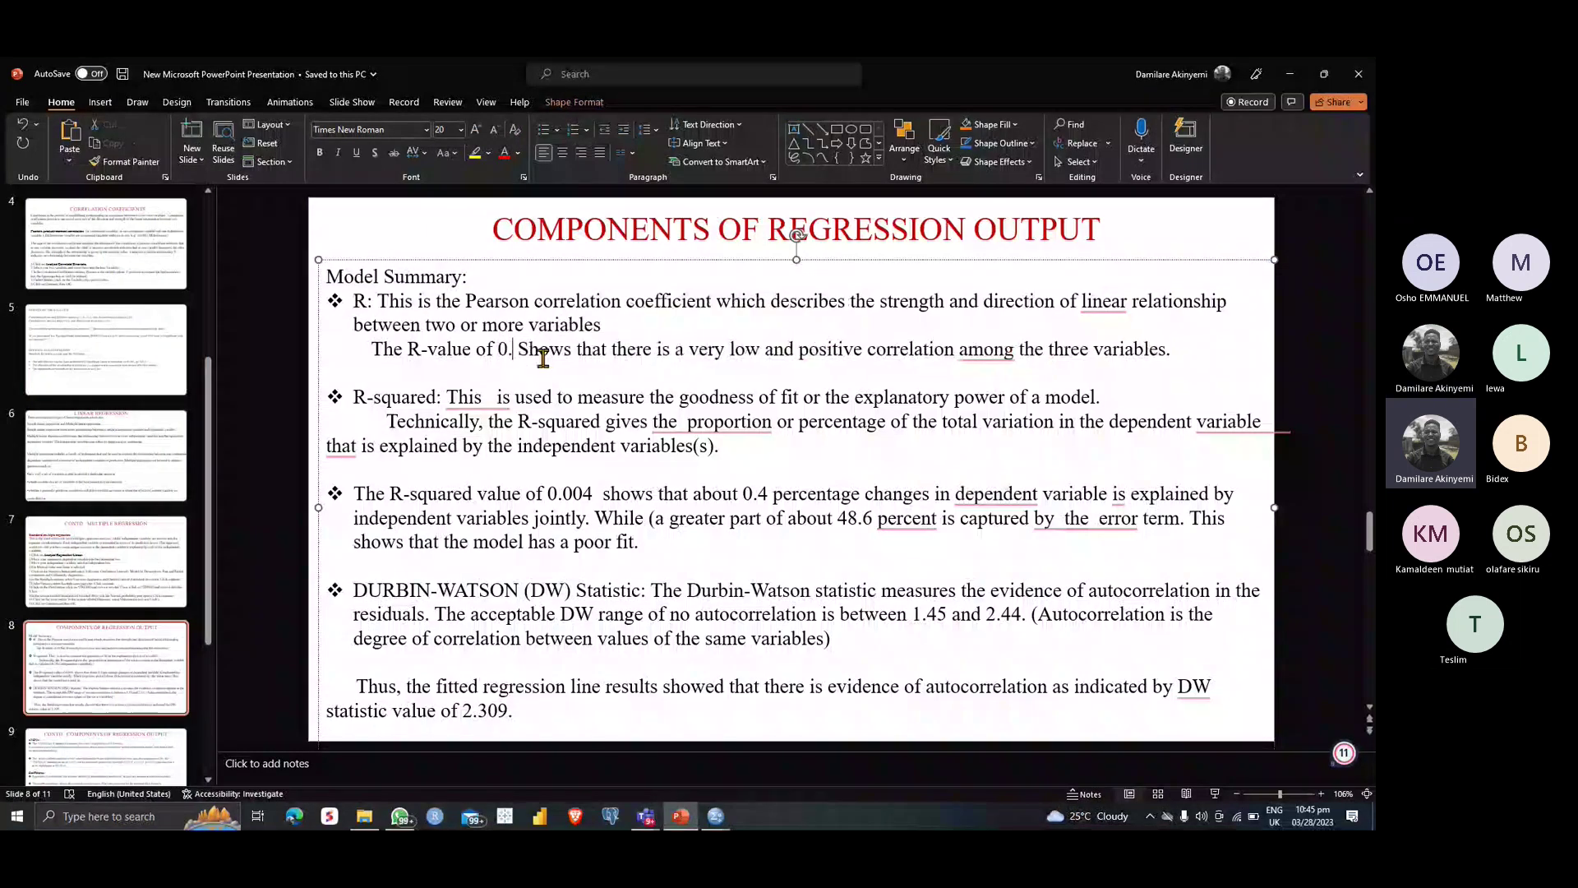
pyautogui.write('1')
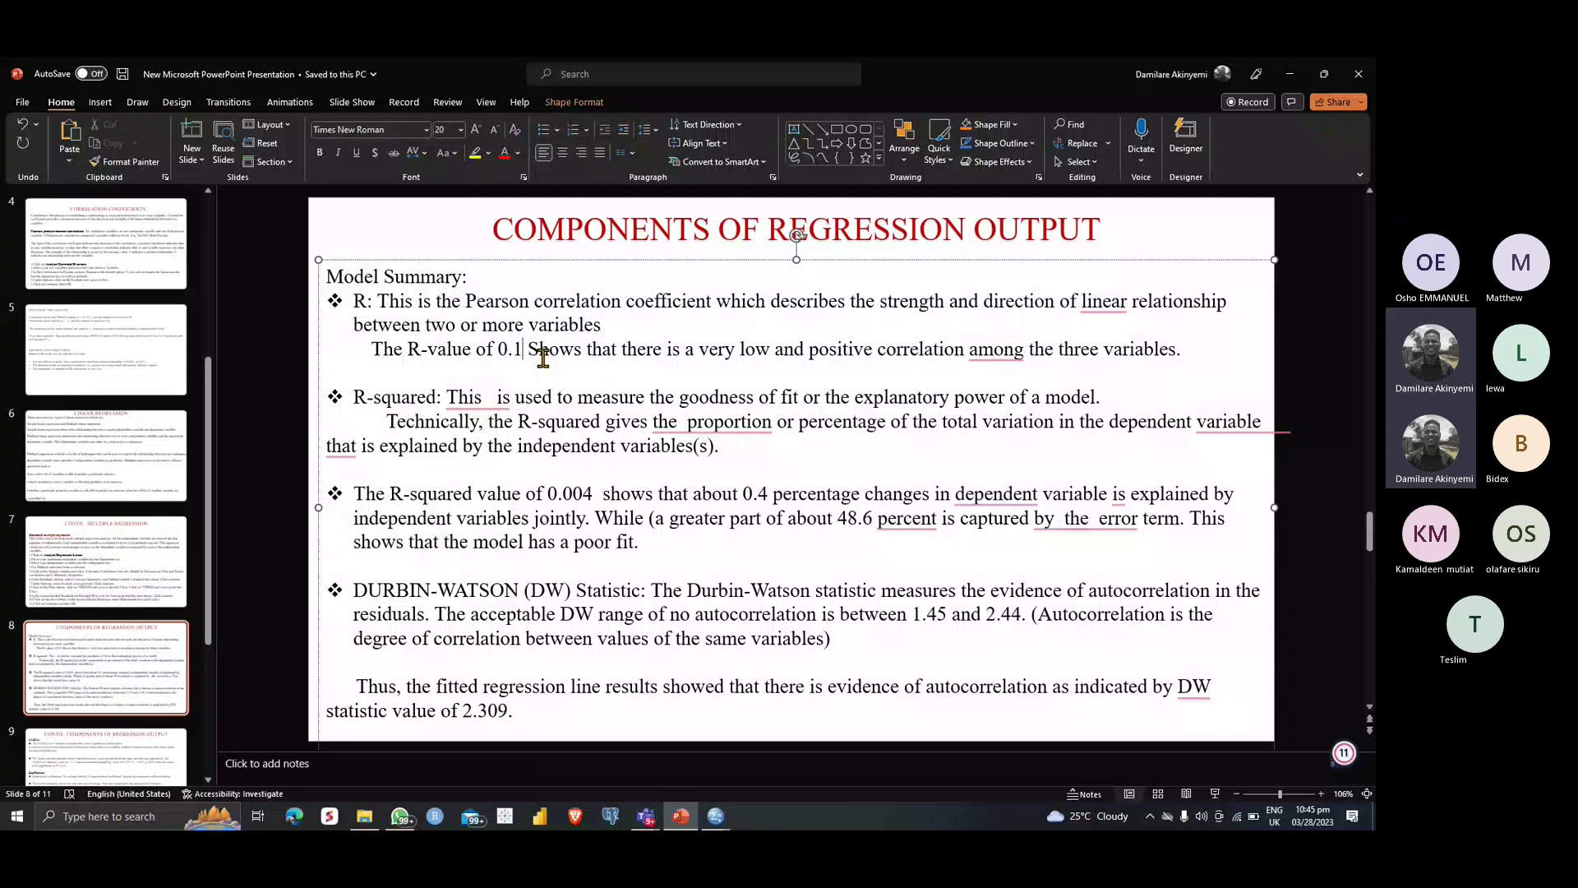
pyautogui.click(715, 816)
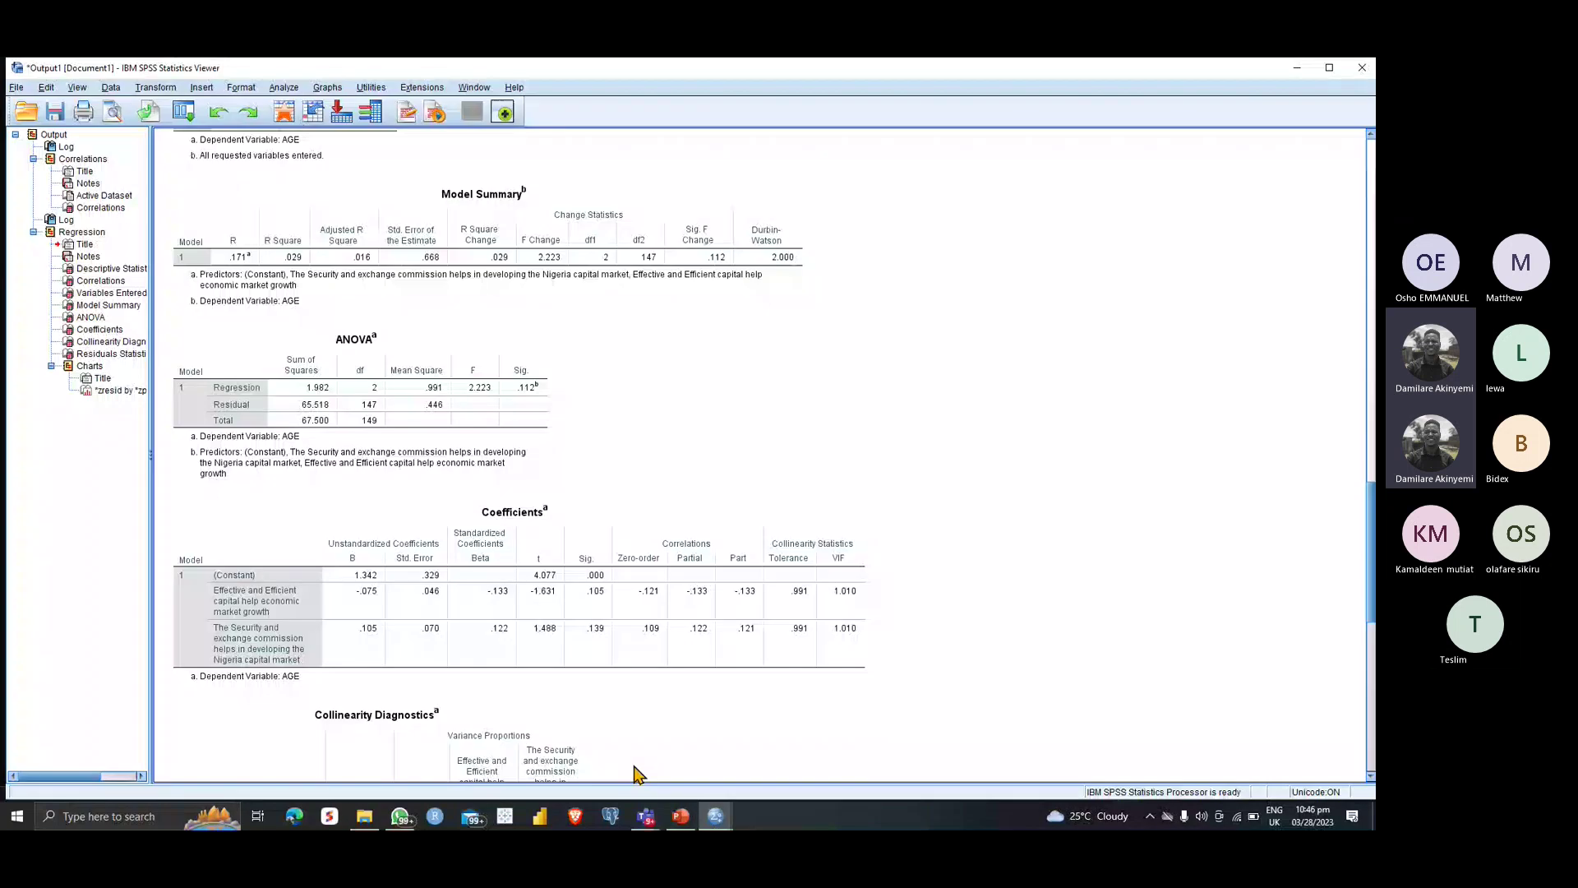
pyautogui.click(715, 816)
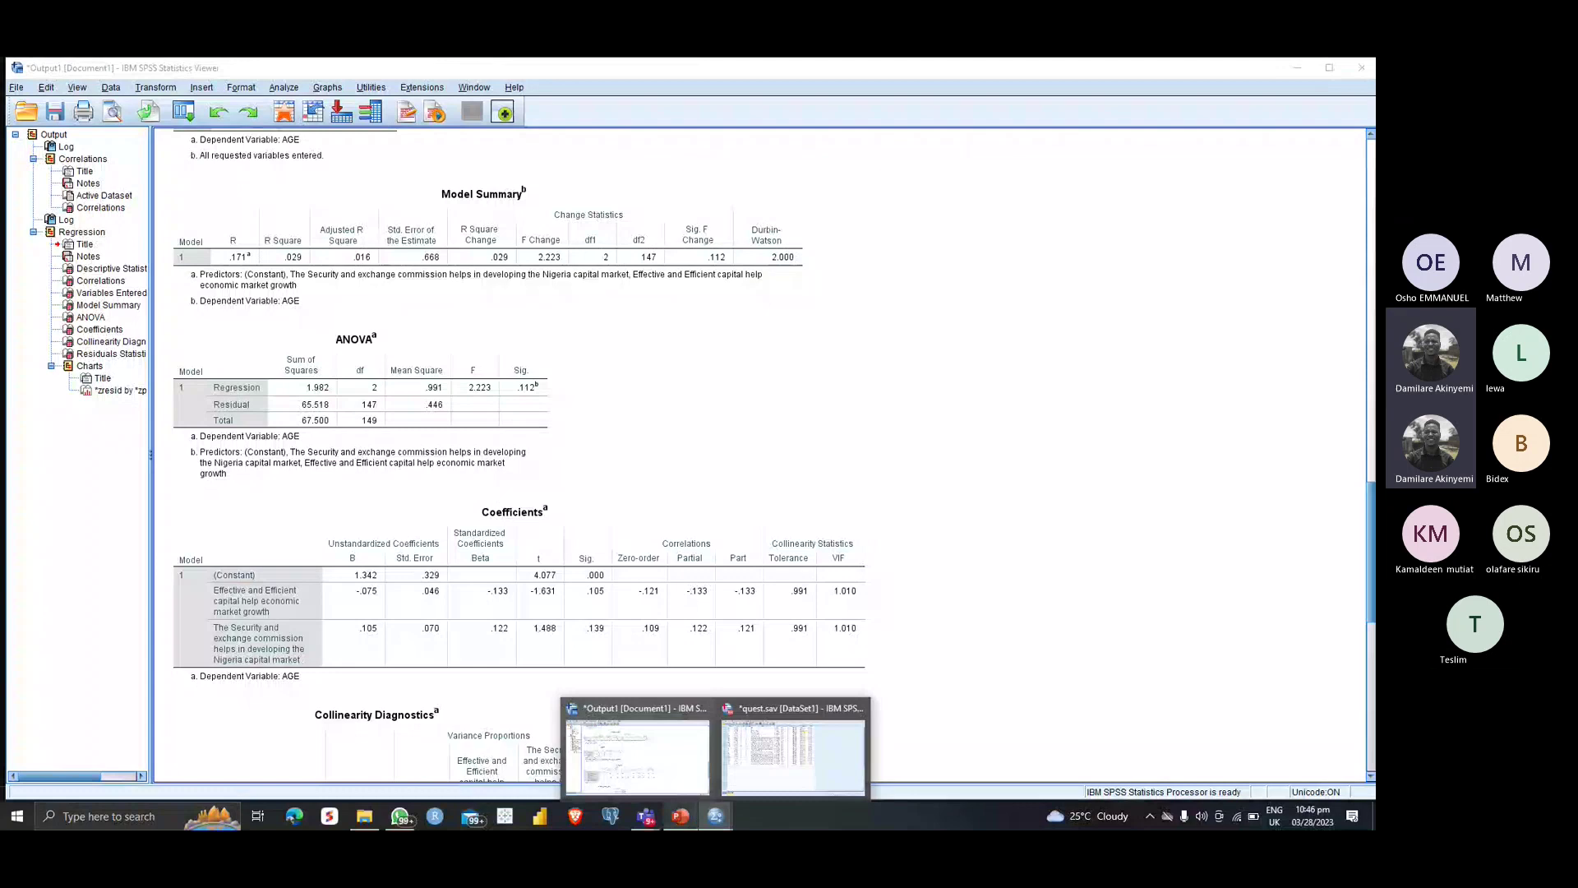
pyautogui.click(681, 816)
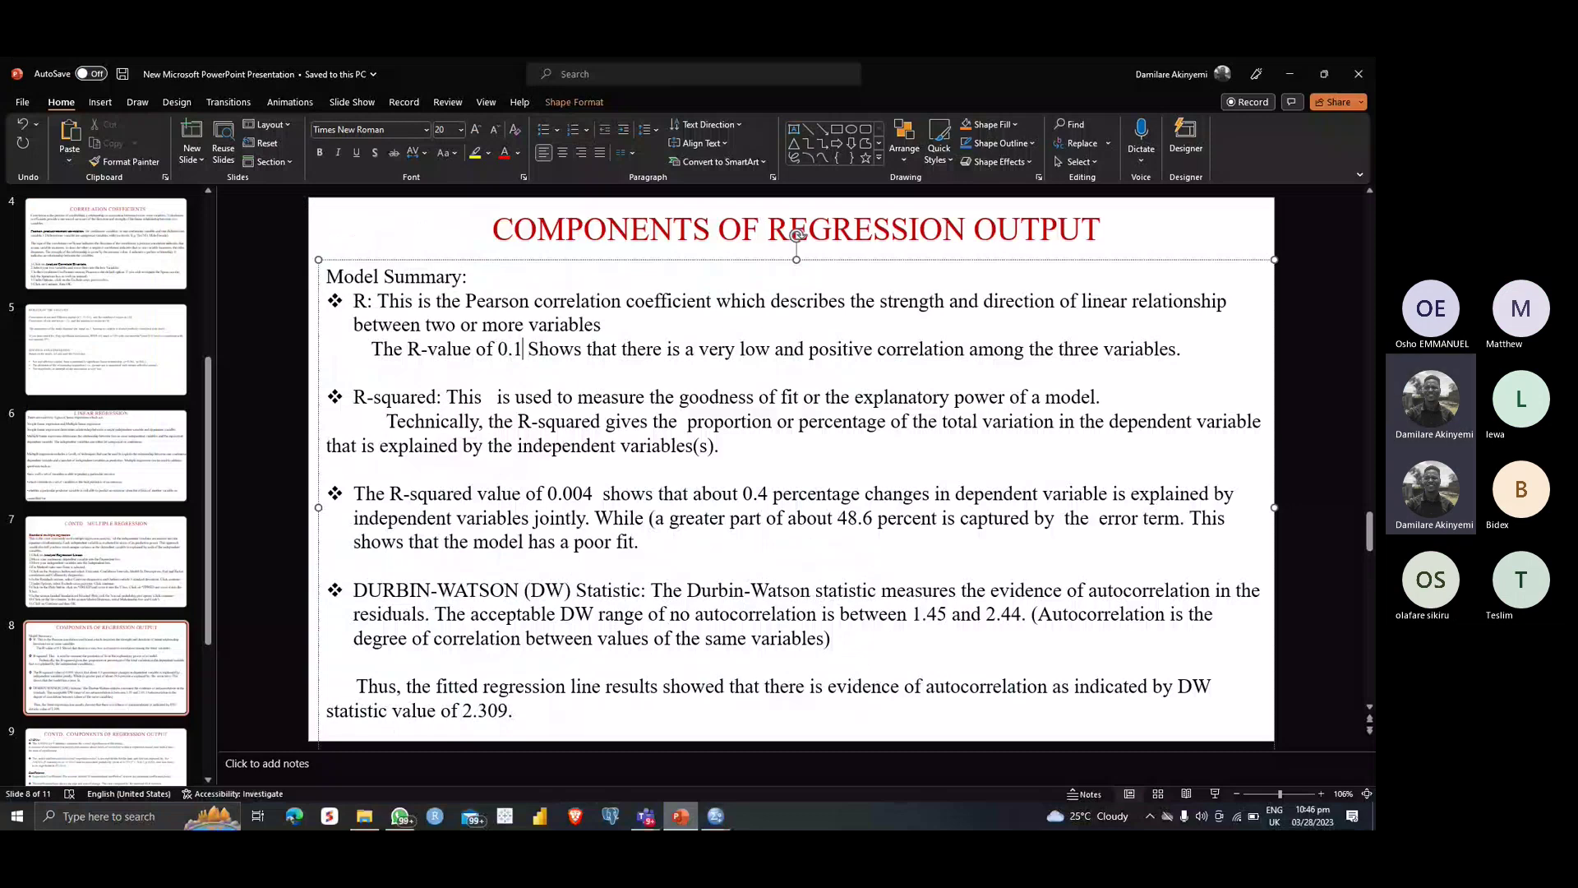
pyautogui.write('71')
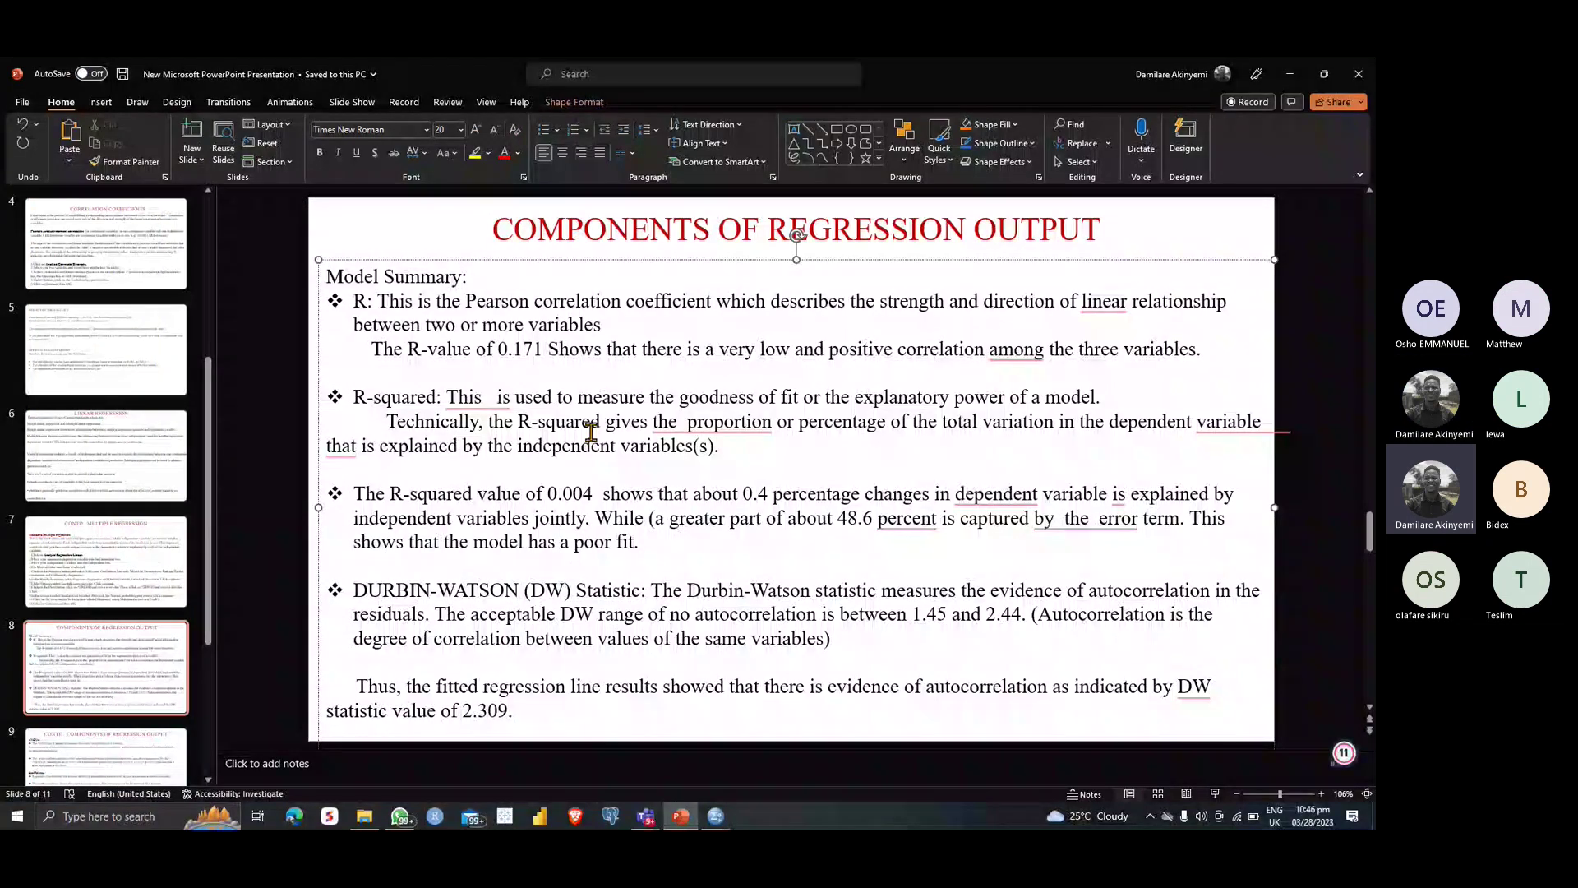